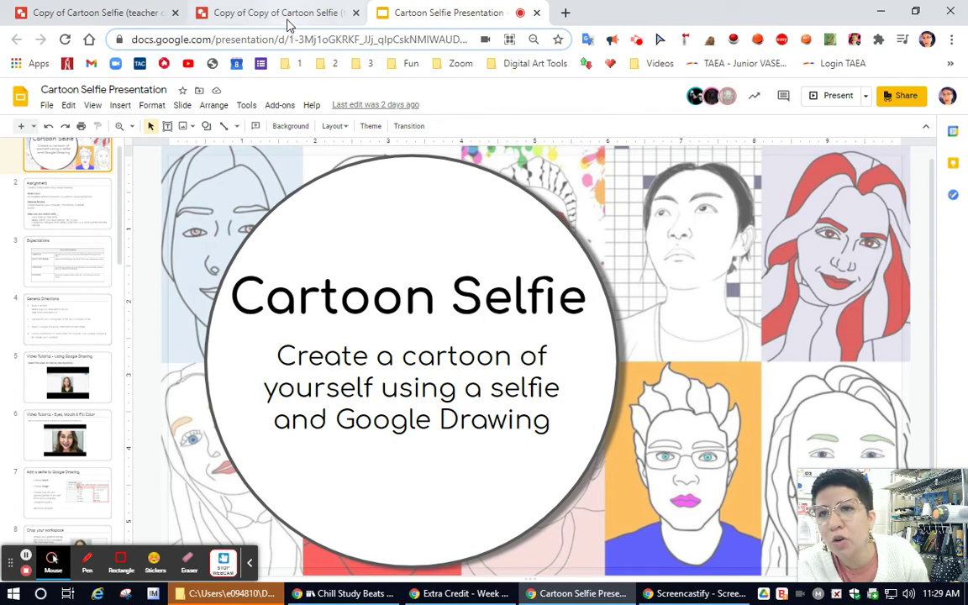
Review the 'Using Google Drawing' and 'Eyes, Mouth & Fill Color' tutorial slides in the presentation.
{"action": "scroll", "coordinate": [97, 282], "scroll_direction": "up", "scroll_amount": 1}
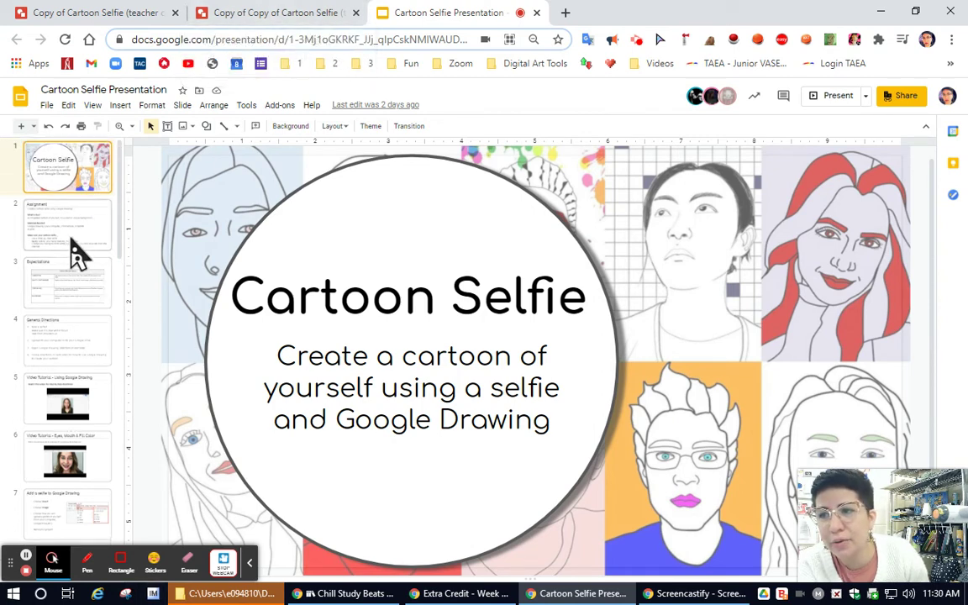
{"action": "scroll", "coordinate": [71, 264], "scroll_direction": "down", "scroll_amount": 3}
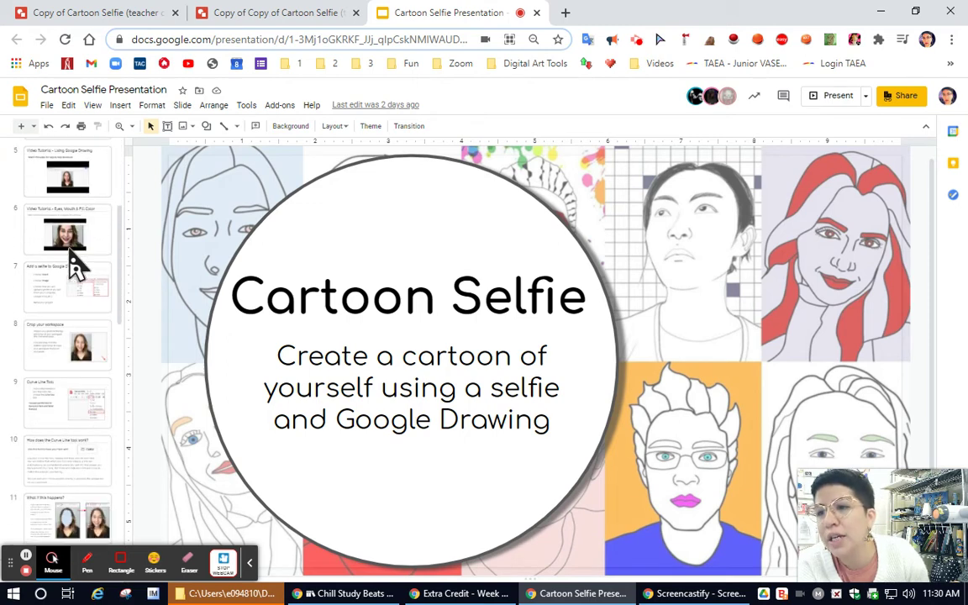
{"action": "left_click", "coordinate": [107, 193]}
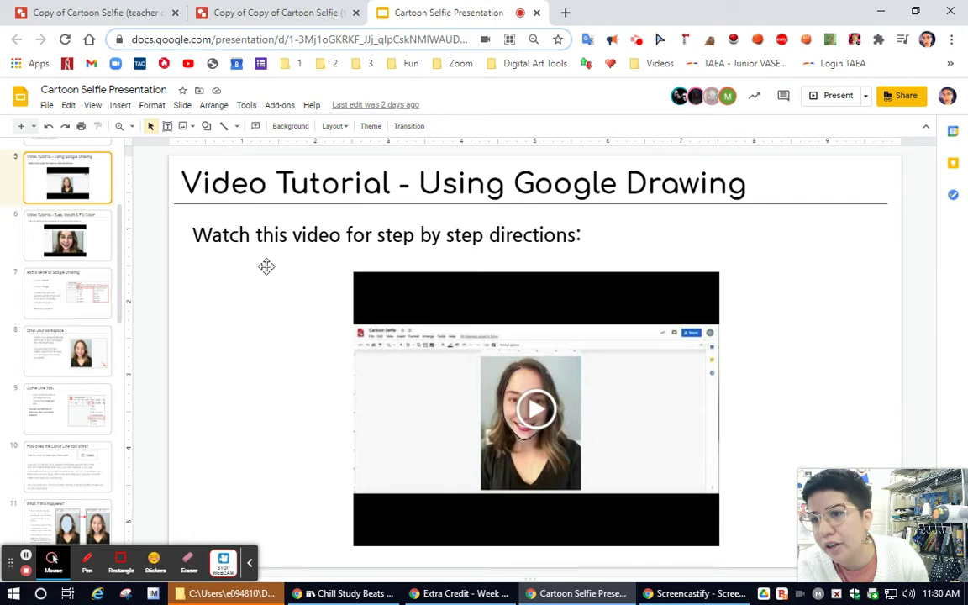
{"action": "left_click", "coordinate": [99, 250]}
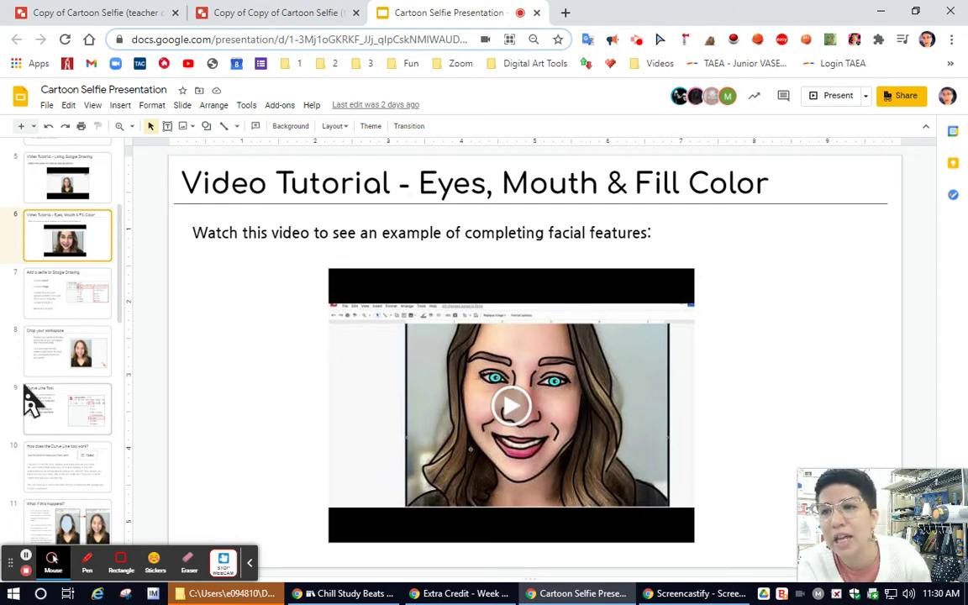
{"action": "scroll", "coordinate": [92, 319], "scroll_direction": "up", "scroll_amount": 3}
{"action": "left_click", "coordinate": [50, 178]}
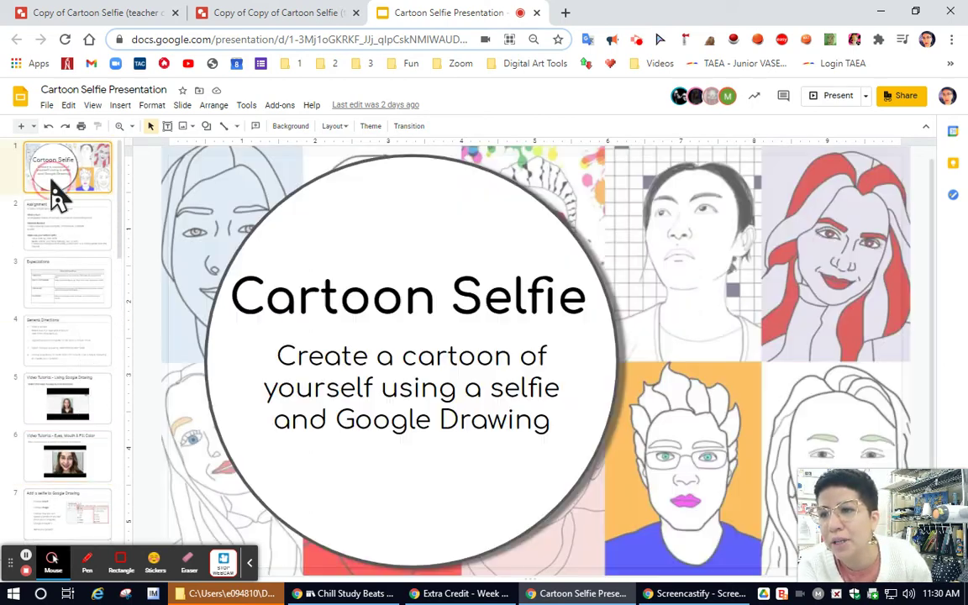
{"action": "scroll", "coordinate": [48, 356], "scroll_direction": "down", "scroll_amount": 5}
{"action": "scroll", "coordinate": [48, 356], "scroll_direction": "down", "scroll_amount": 3}
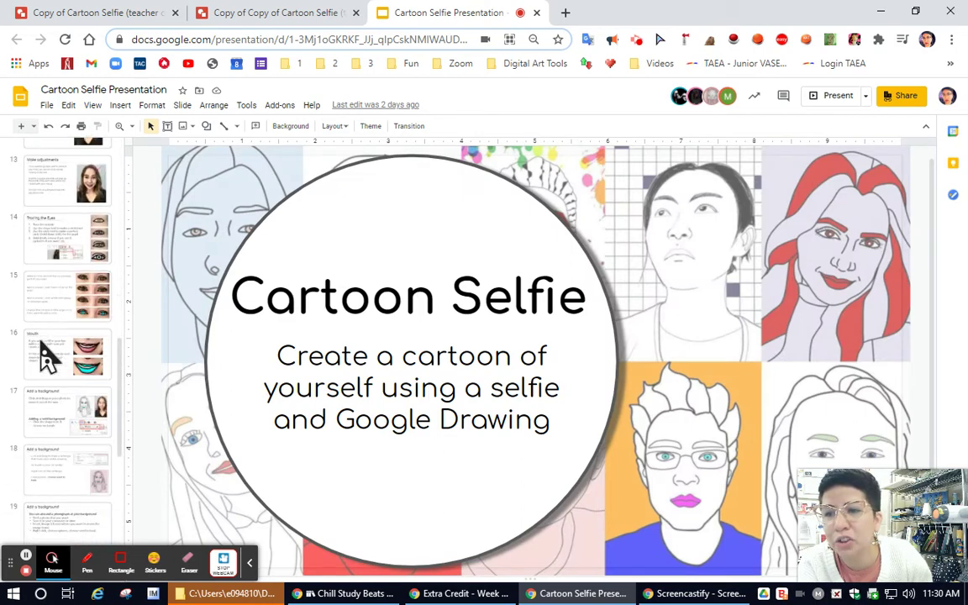
{"action": "left_click", "coordinate": [25, 557]}
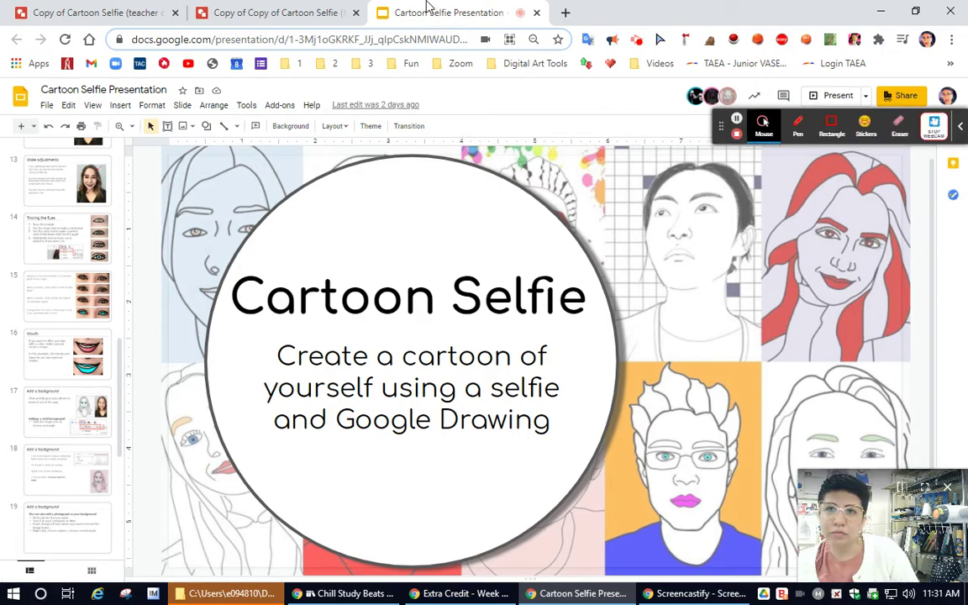
Switch to the cartoon selfie drawing and zoom out to see the whole page.
{"action": "left_click", "coordinate": [294, 13]}
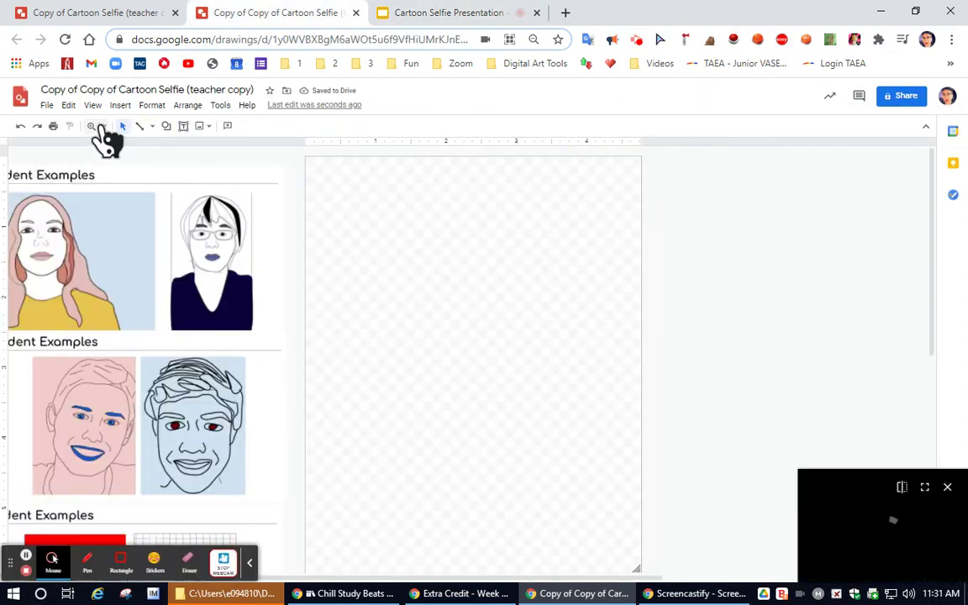
{"action": "left_click", "coordinate": [100, 126]}
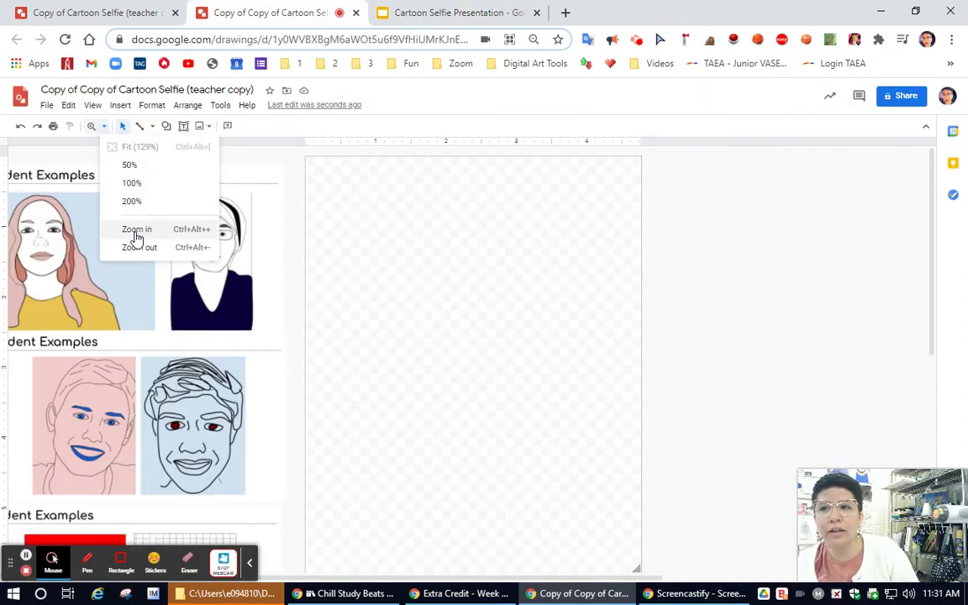
{"action": "left_click", "coordinate": [136, 247]}
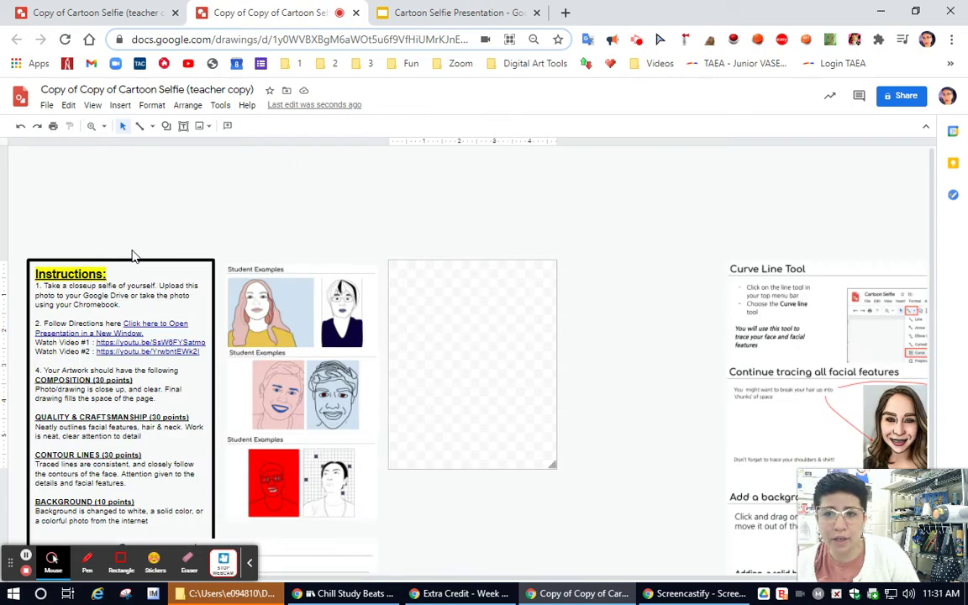
{"action": "scroll", "coordinate": [546, 445], "scroll_direction": "down", "scroll_amount": 3}
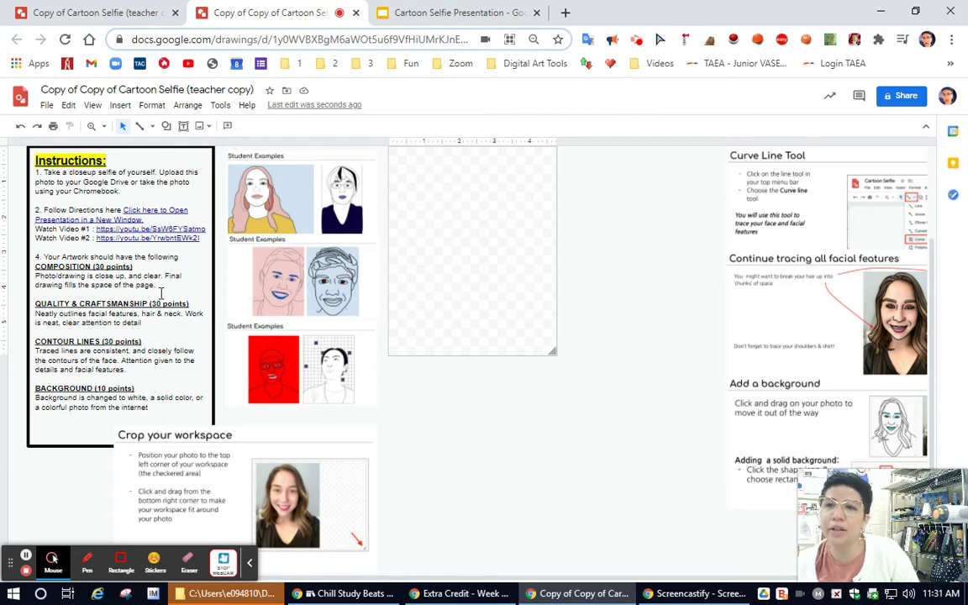
{"action": "left_click", "coordinate": [120, 105]}
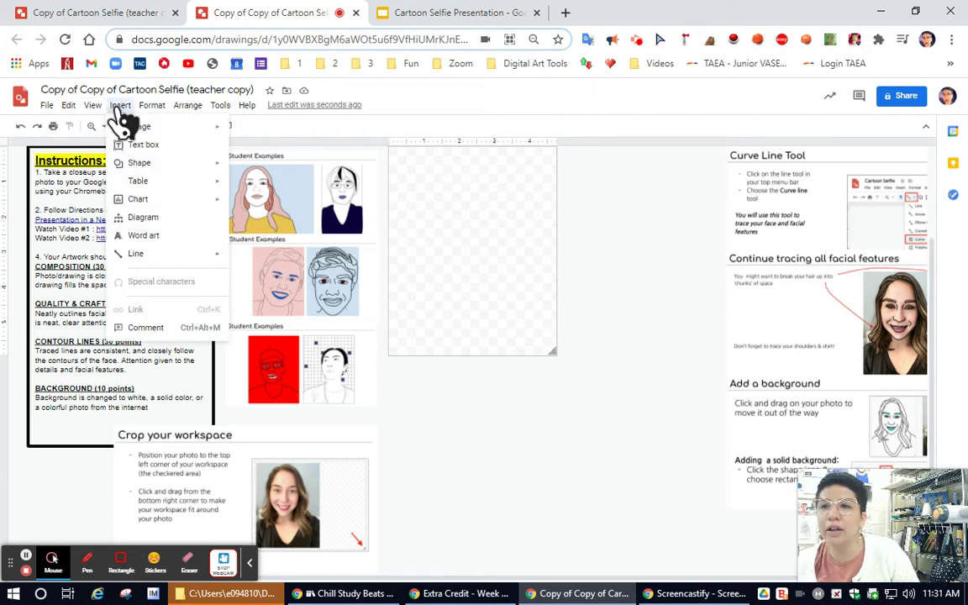
After briefly searching Windows for 'camera', open the Insert > Image > Drive picker.
{"action": "mouse_move", "coordinate": [134, 132]}
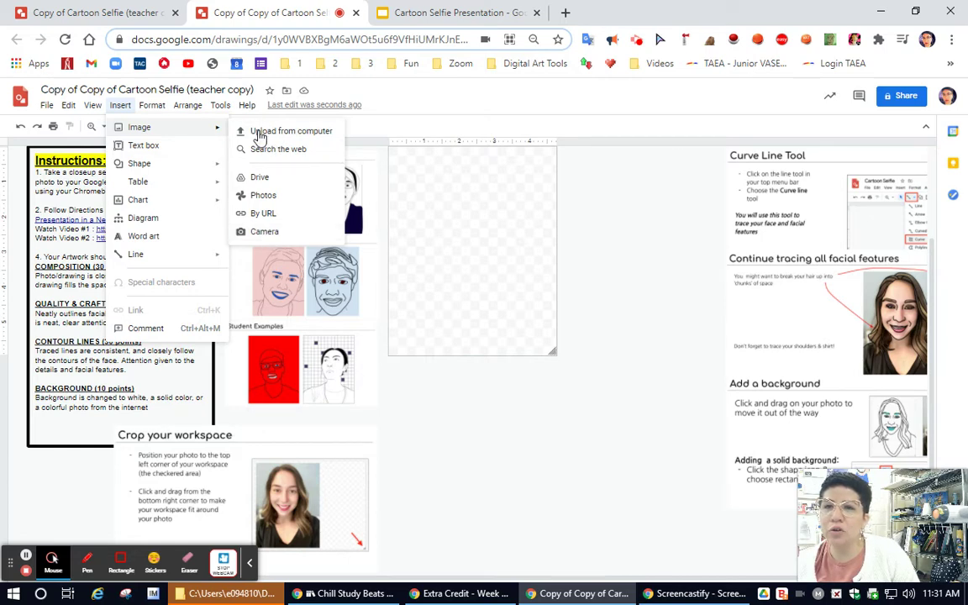
{"action": "left_click", "coordinate": [41, 594]}
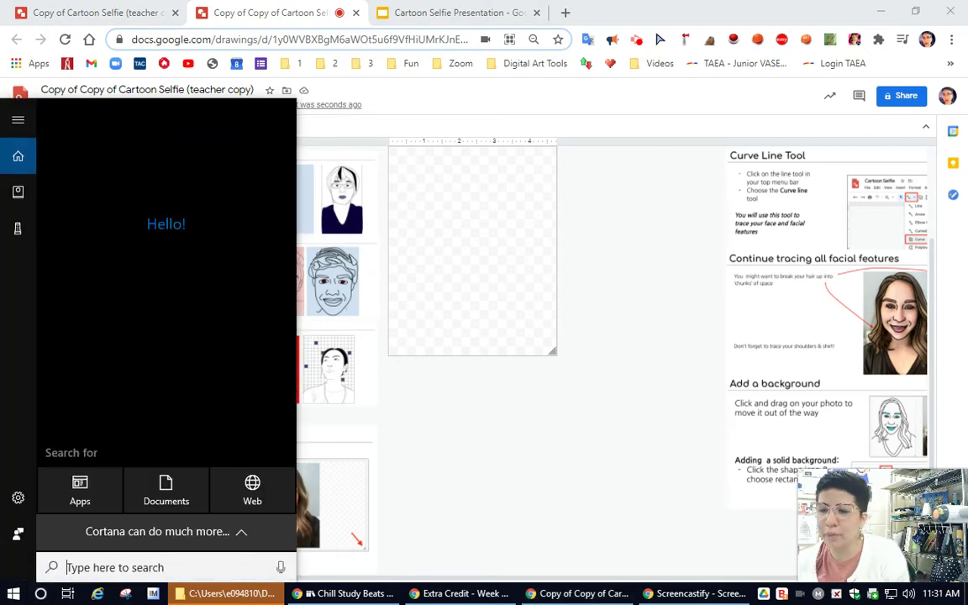
{"action": "type", "text": "camera"}
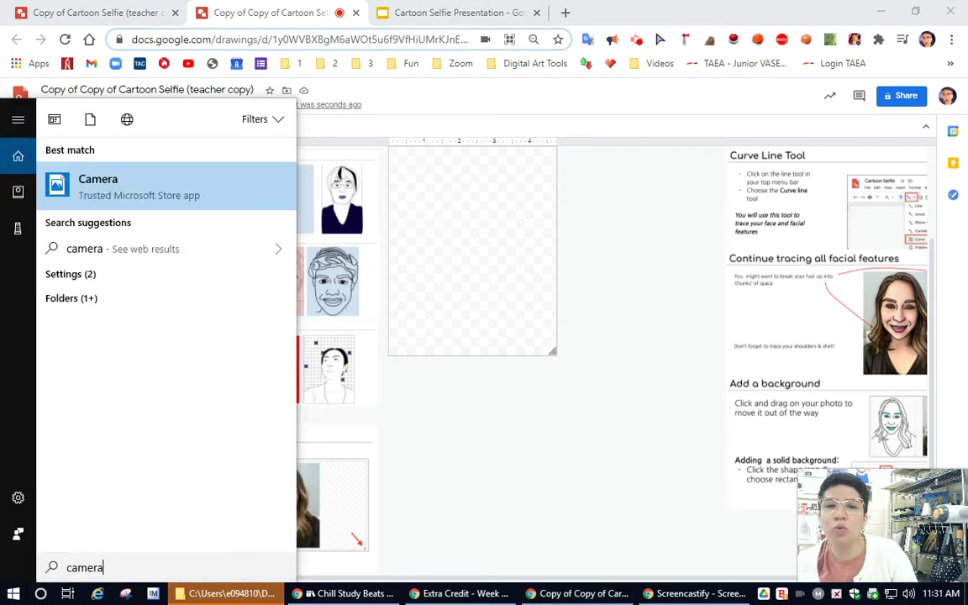
{"action": "left_click", "coordinate": [508, 419]}
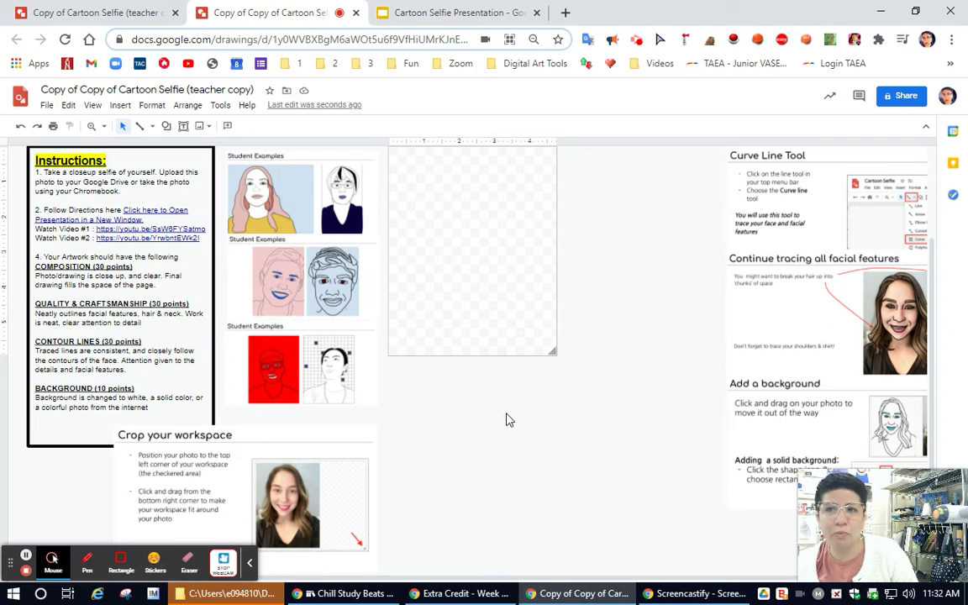
{"action": "left_click", "coordinate": [120, 105]}
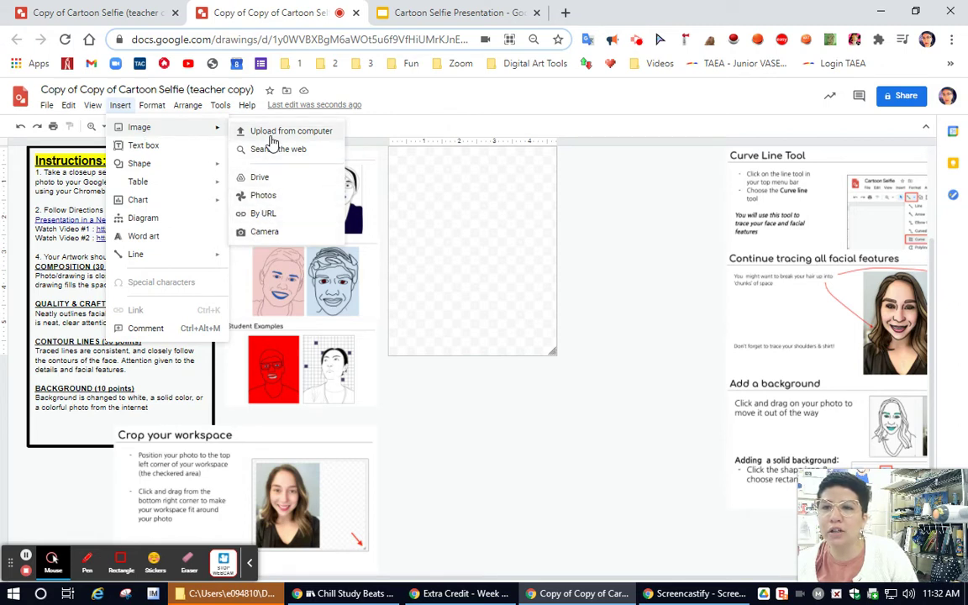
{"action": "left_click", "coordinate": [271, 185]}
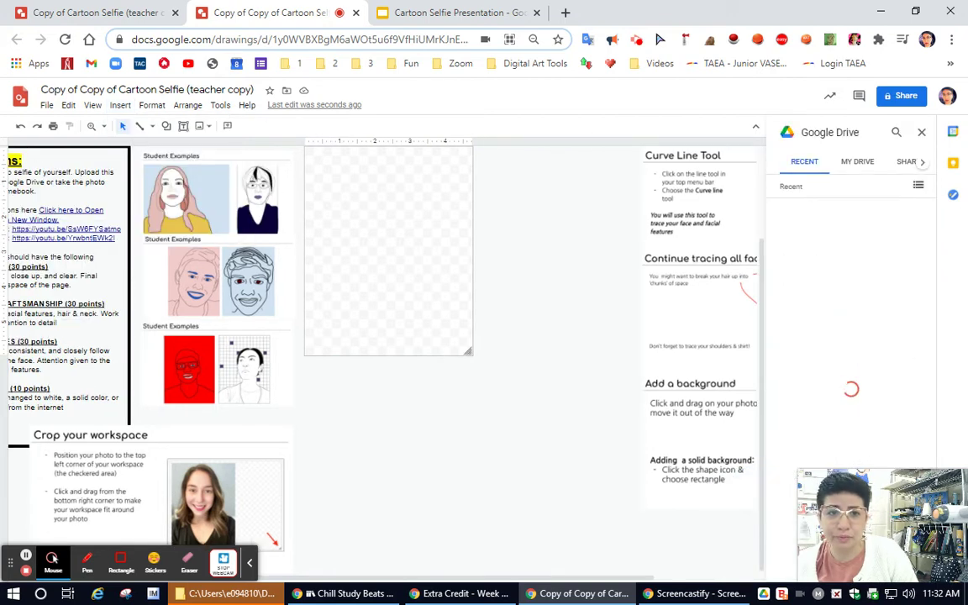
Pick the selfie photo in the Drive panel and insert it onto the canvas.
{"action": "scroll", "coordinate": [832, 299], "scroll_direction": "down", "scroll_amount": 3}
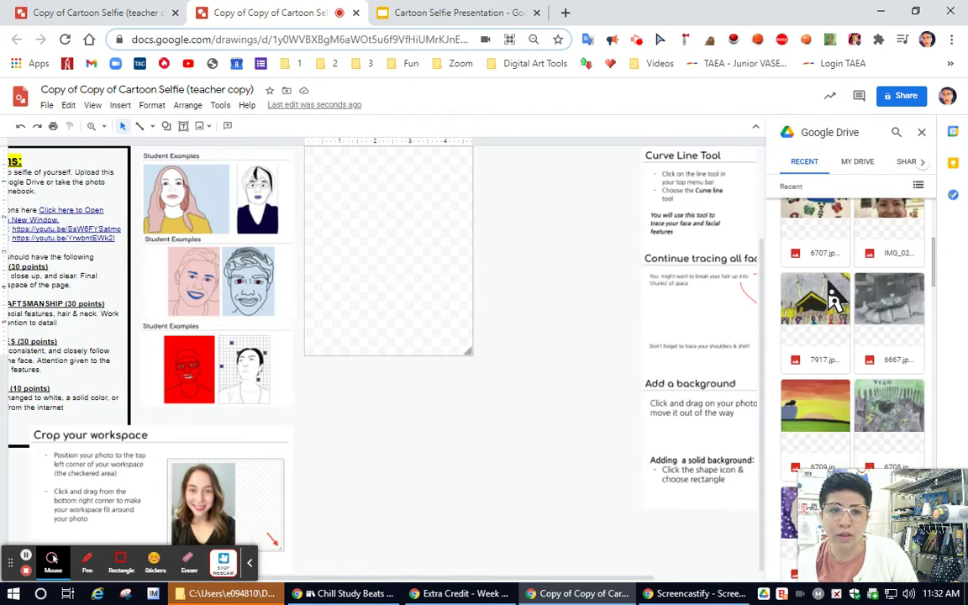
{"action": "left_click", "coordinate": [881, 242]}
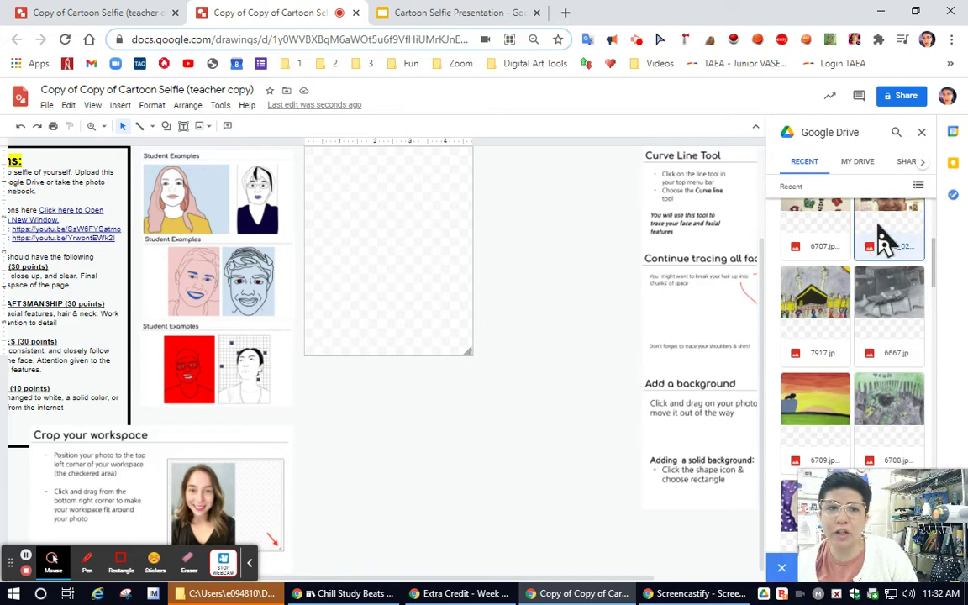
{"action": "left_click_drag", "start_coordinate": [840, 483], "coordinate": [840, 89]}
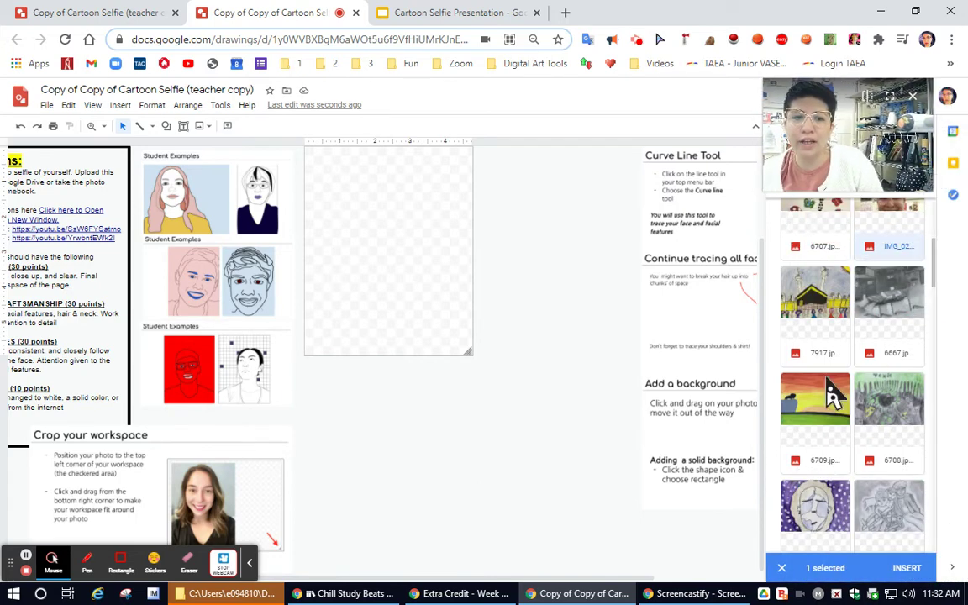
{"action": "left_click", "coordinate": [906, 571]}
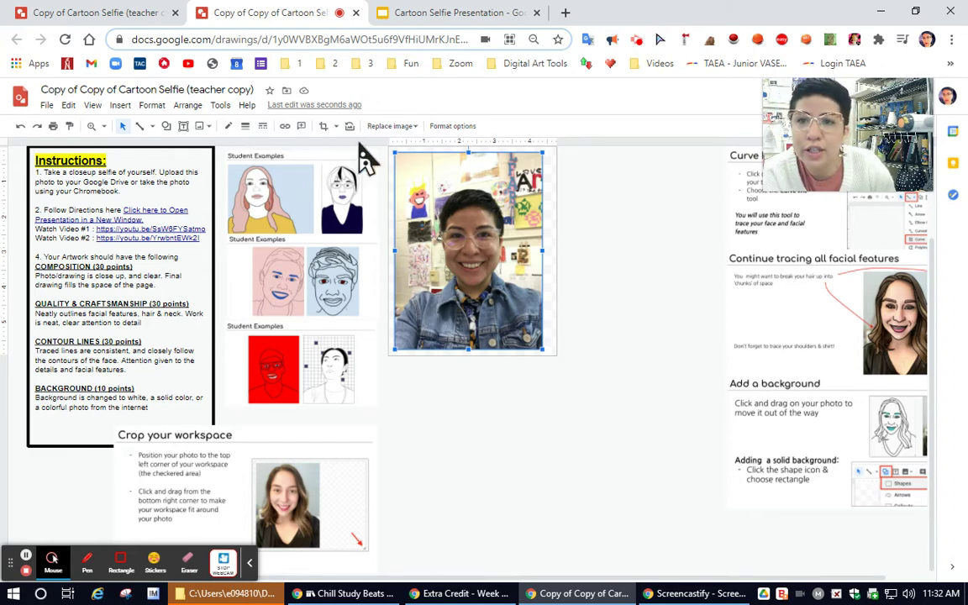
Fit the page to the window and nudge the photo toward the top-left corner.
{"action": "left_click", "coordinate": [102, 126]}
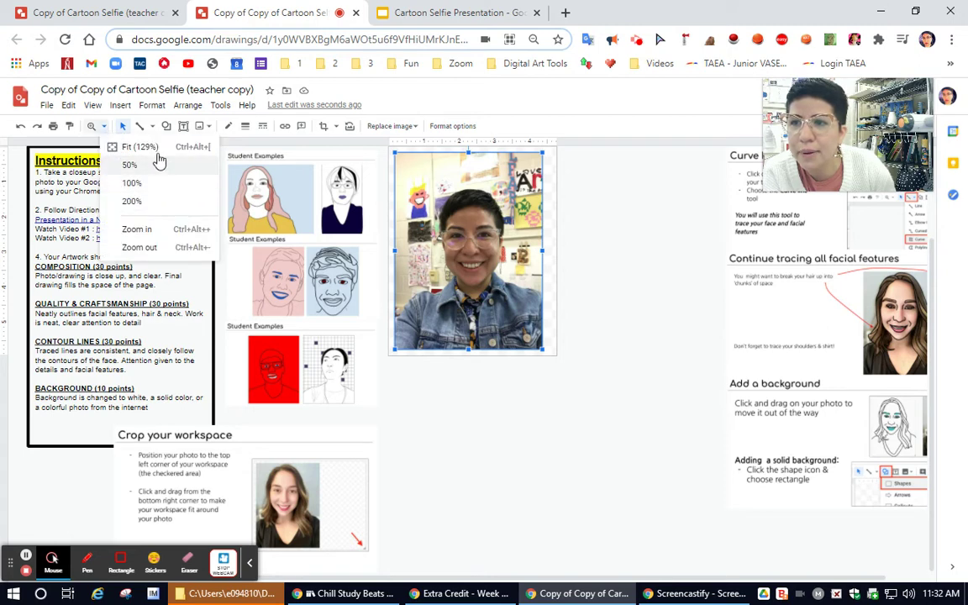
{"action": "left_click", "coordinate": [161, 149]}
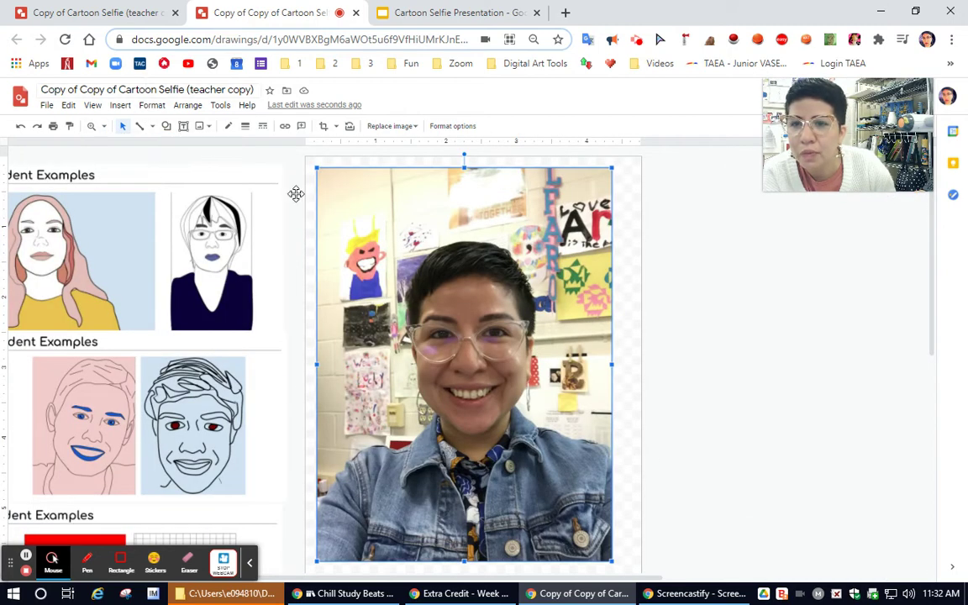
{"action": "left_click", "coordinate": [528, 249]}
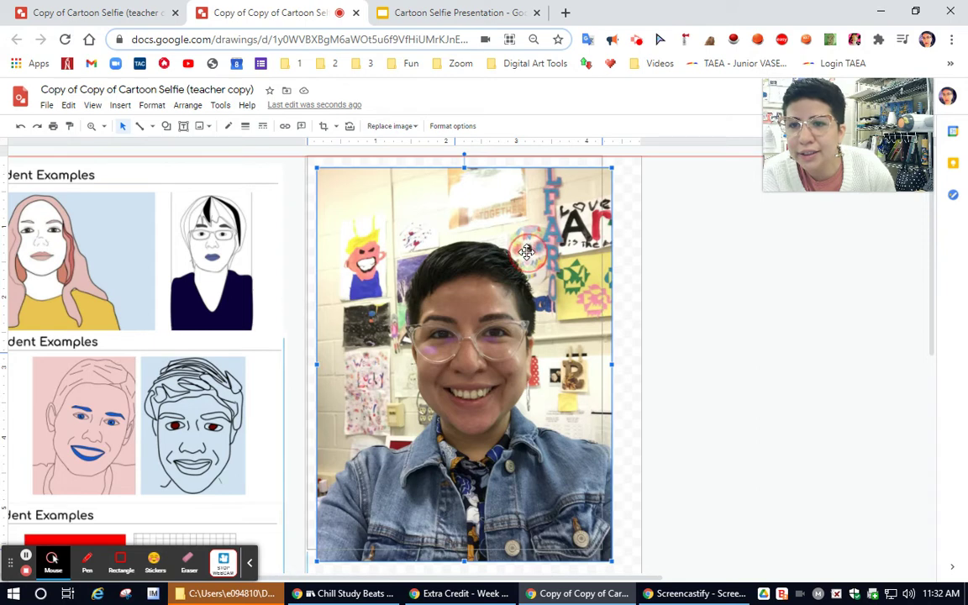
{"action": "left_click_drag", "start_coordinate": [528, 250], "coordinate": [518, 239]}
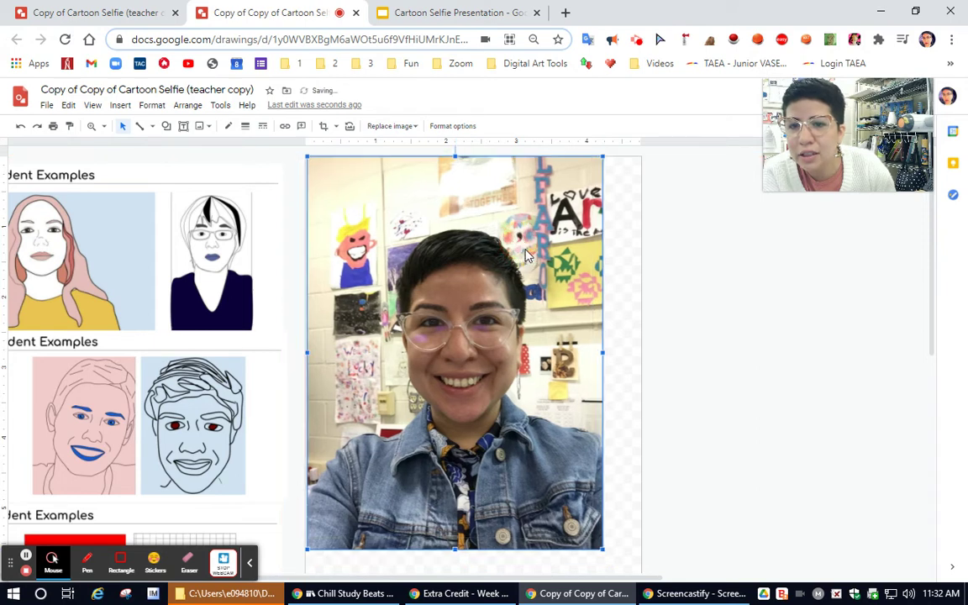
Crop the photo's right, left and top edges, then move it to the top-left corner.
{"action": "left_click", "coordinate": [328, 127]}
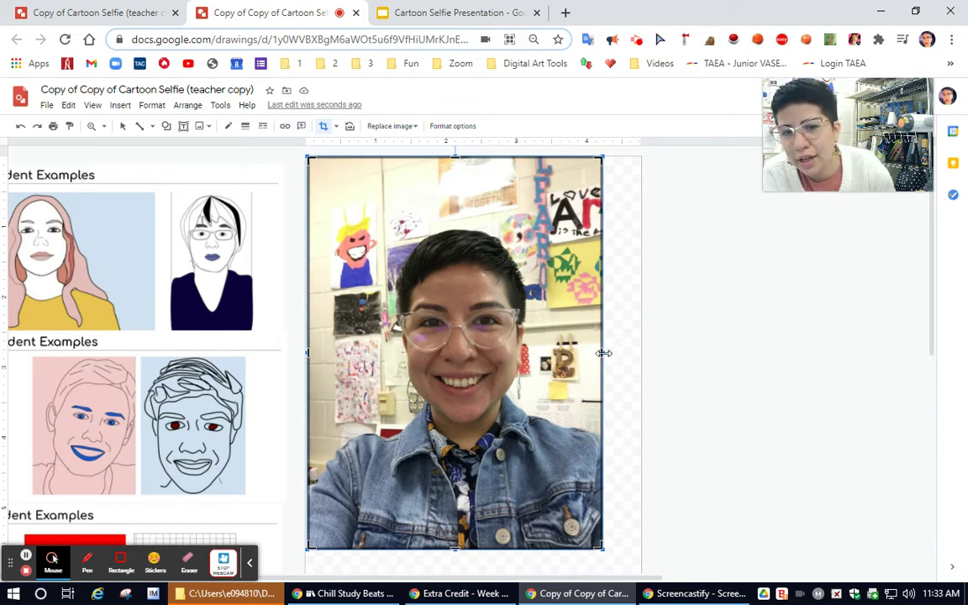
{"action": "left_click_drag", "start_coordinate": [603, 353], "coordinate": [561, 357]}
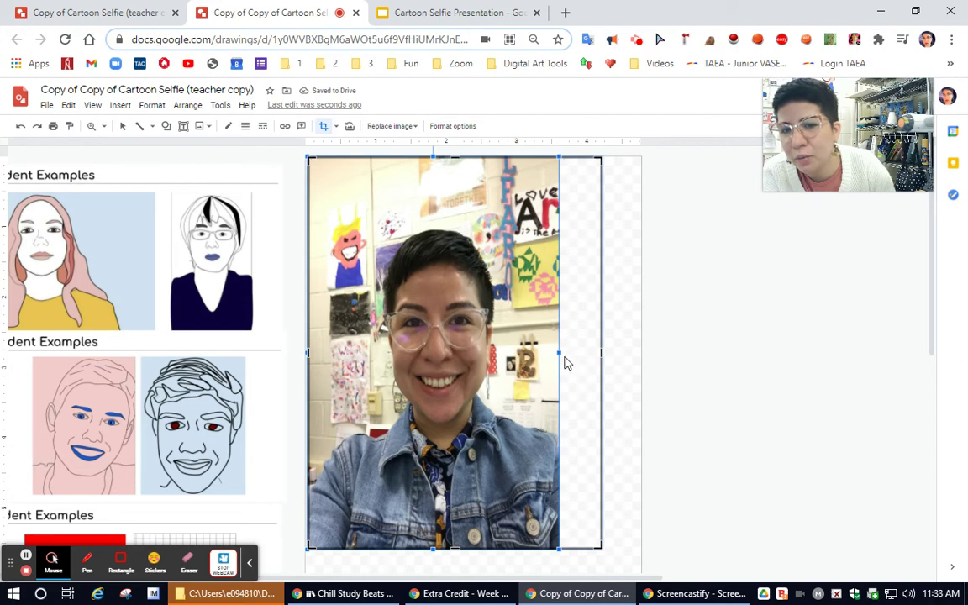
{"action": "left_click_drag", "start_coordinate": [558, 356], "coordinate": [404, 367]}
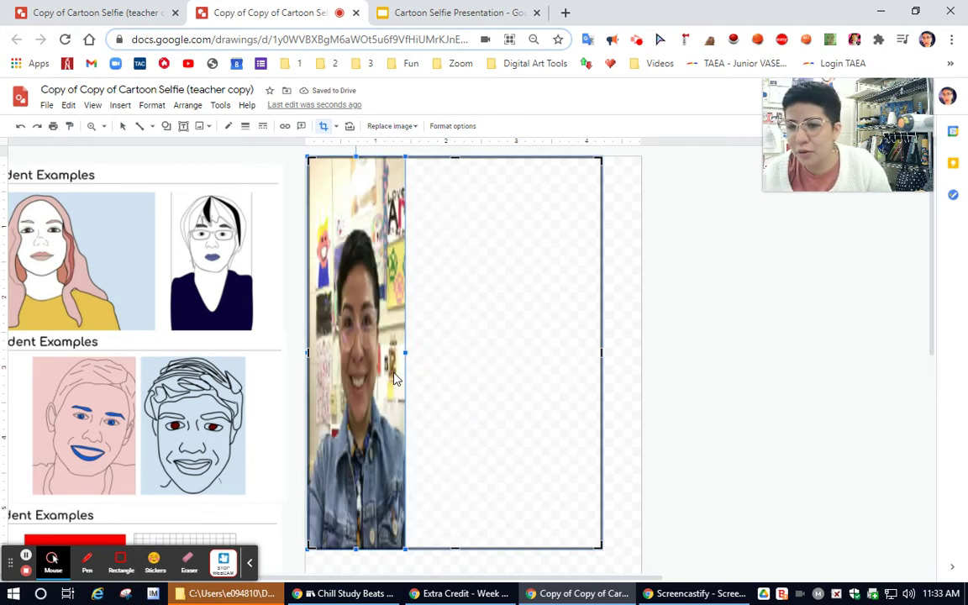
{"action": "left_click", "coordinate": [20, 126]}
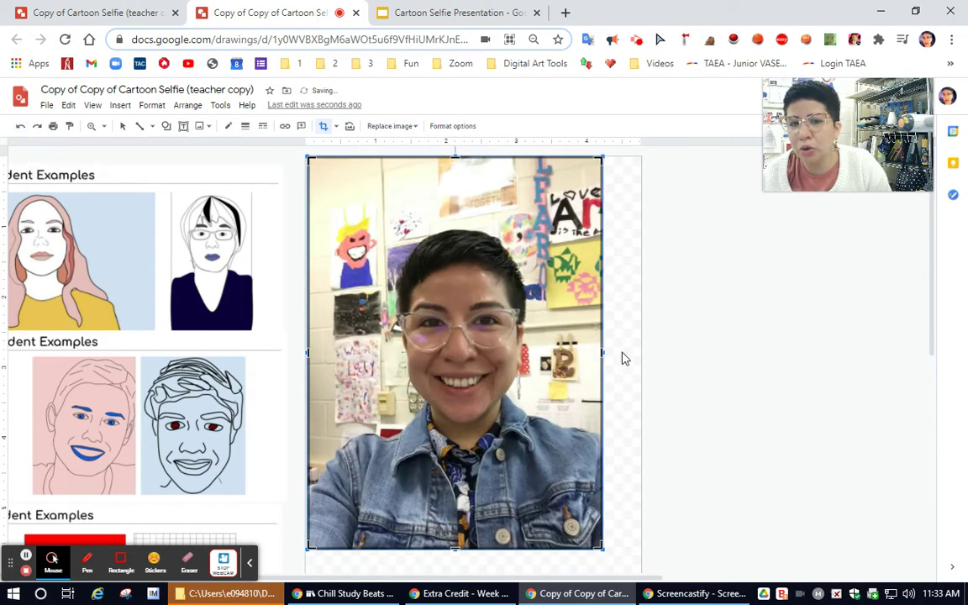
{"action": "left_click_drag", "start_coordinate": [602, 353], "coordinate": [561, 351]}
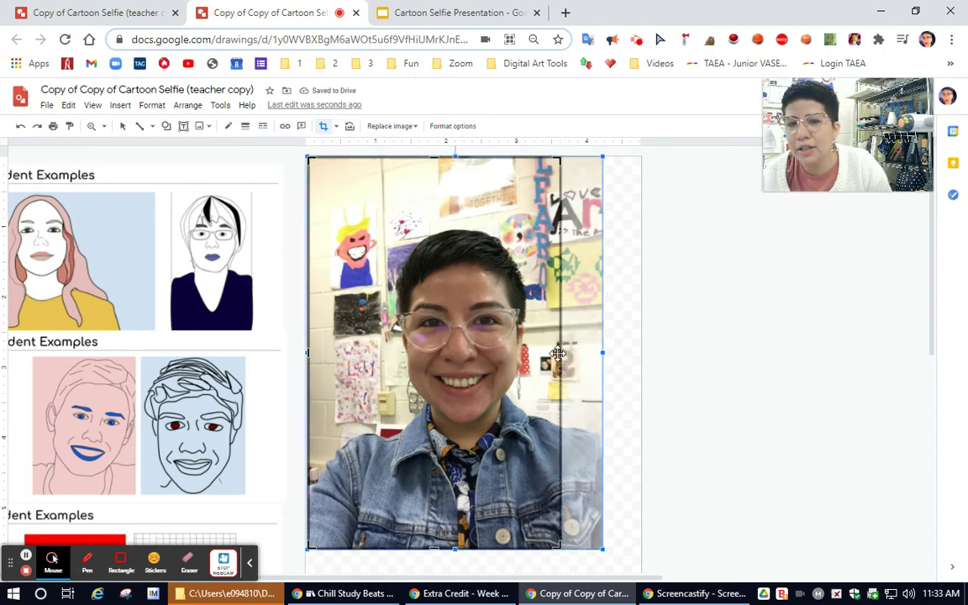
{"action": "left_click_drag", "start_coordinate": [560, 354], "coordinate": [587, 353]}
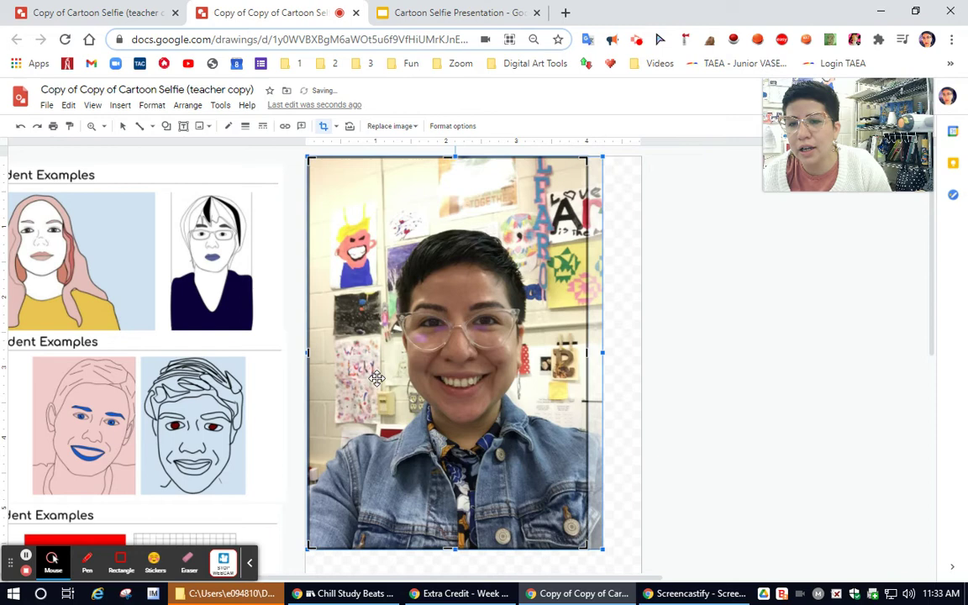
{"action": "left_click_drag", "start_coordinate": [308, 354], "coordinate": [352, 354]}
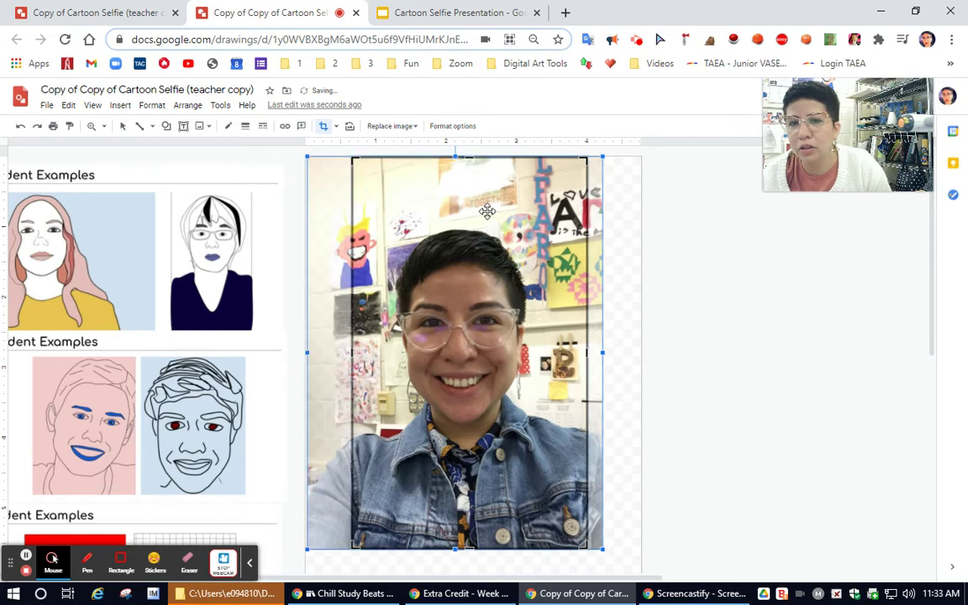
{"action": "left_click_drag", "start_coordinate": [468, 158], "coordinate": [469, 225]}
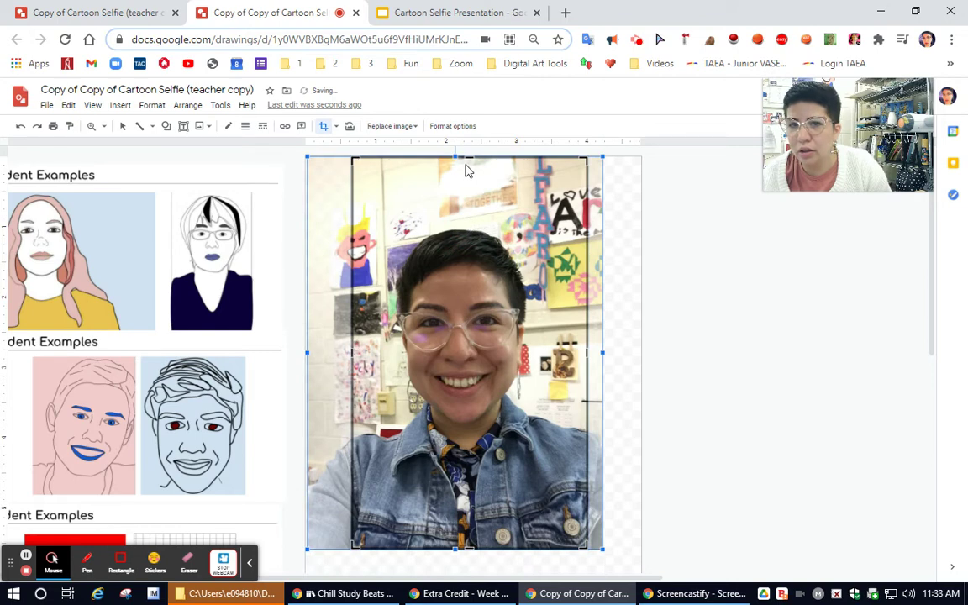
{"action": "left_click_drag", "start_coordinate": [470, 158], "coordinate": [469, 210]}
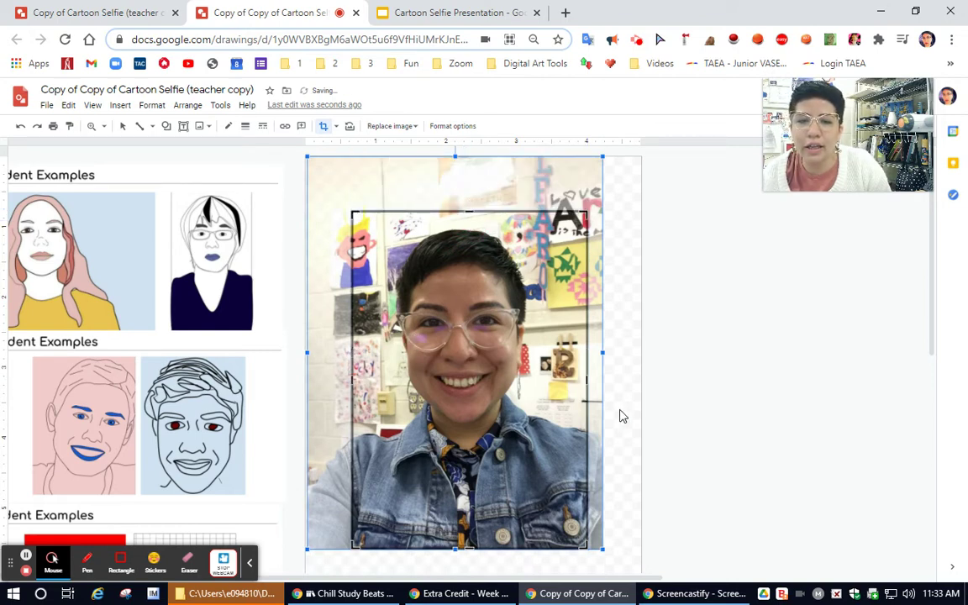
{"action": "key", "text": "Return"}
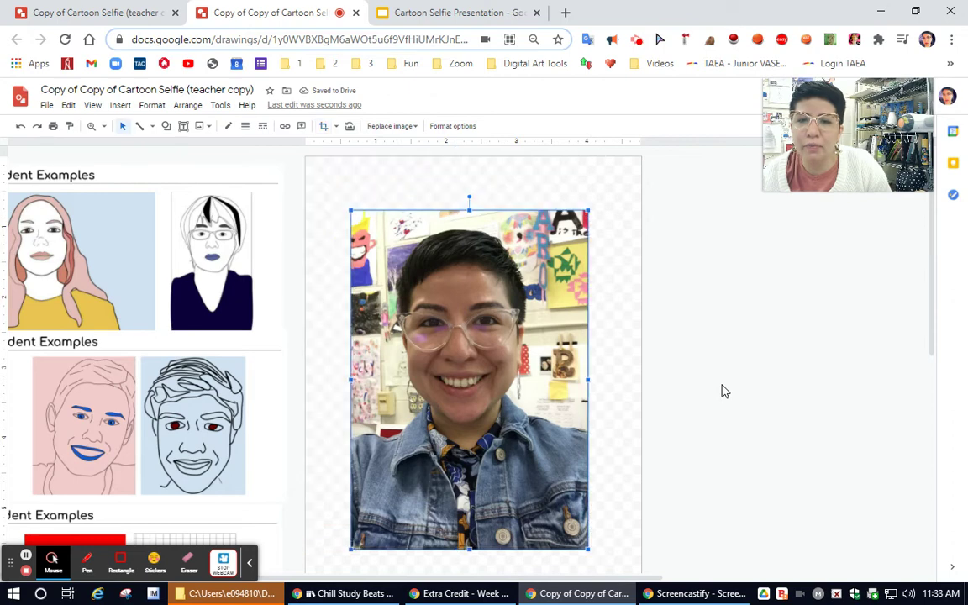
{"action": "mouse_move", "coordinate": [470, 363]}
{"action": "left_mouse_down"}
{"action": "mouse_move", "coordinate": [475, 339]}
{"action": "mouse_move", "coordinate": [475, 352]}
{"action": "left_mouse_up"}
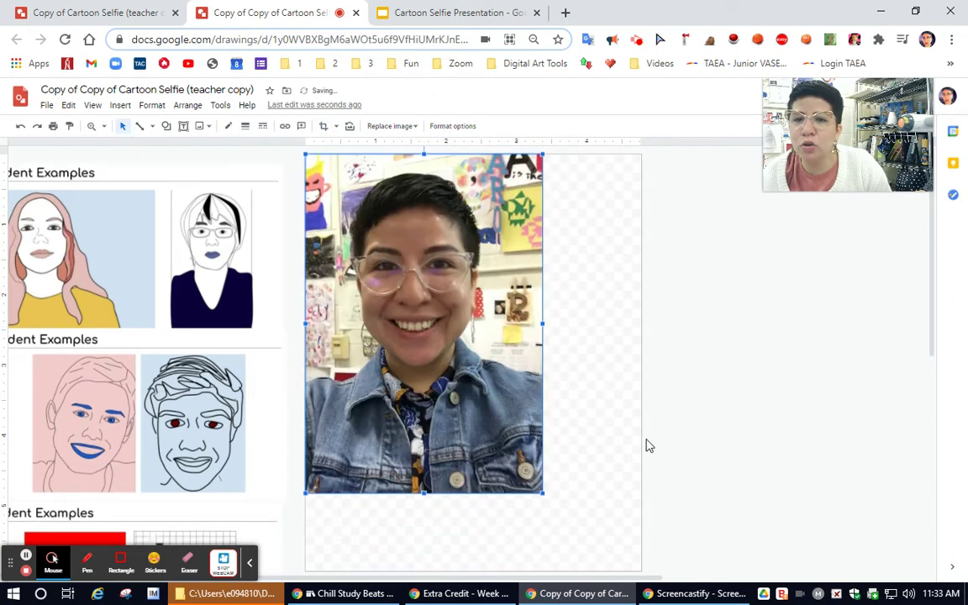
{"action": "scroll", "coordinate": [648, 445], "scroll_direction": "down", "scroll_amount": 2}
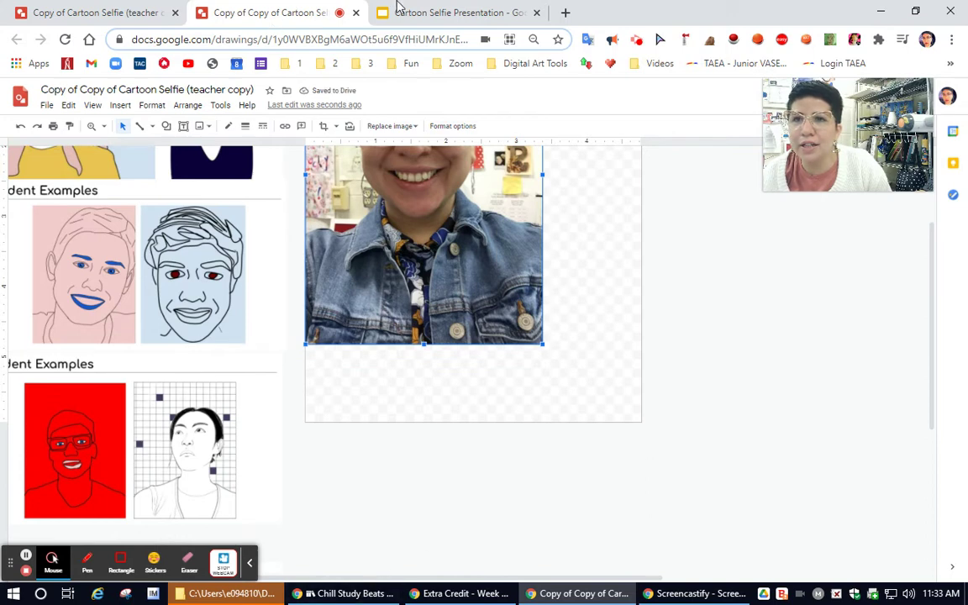
{"action": "left_click", "coordinate": [420, 13]}
{"action": "scroll", "coordinate": [74, 414], "scroll_direction": "up", "scroll_amount": 4}
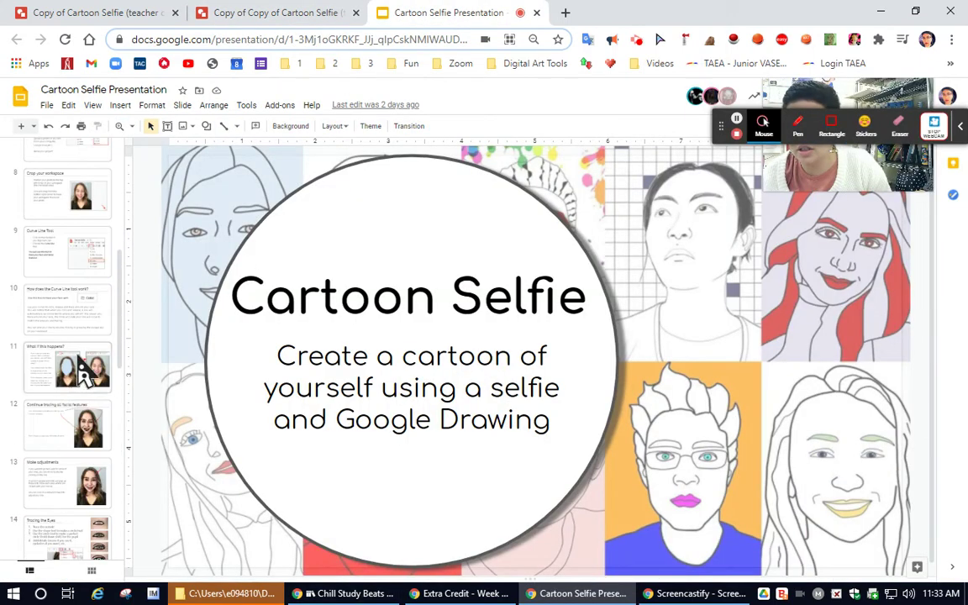
{"action": "left_click", "coordinate": [98, 215]}
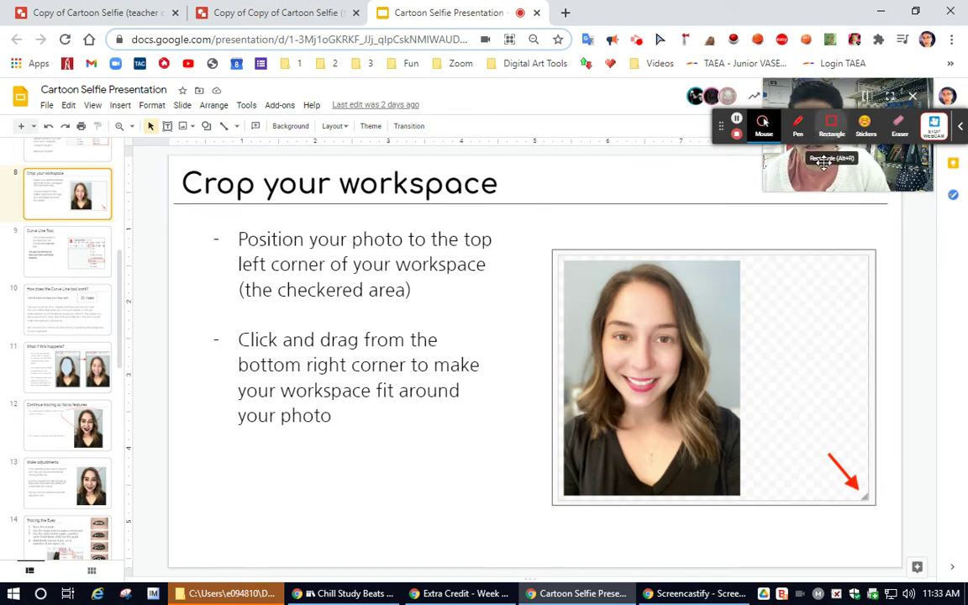
{"action": "left_click_drag", "start_coordinate": [730, 138], "coordinate": [710, 229]}
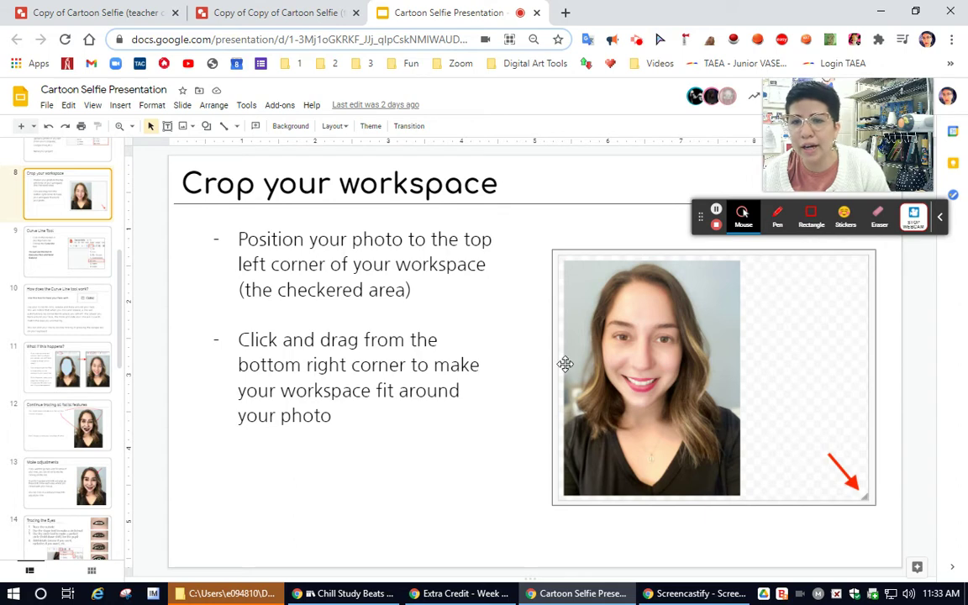
{"action": "left_click", "coordinate": [277, 12]}
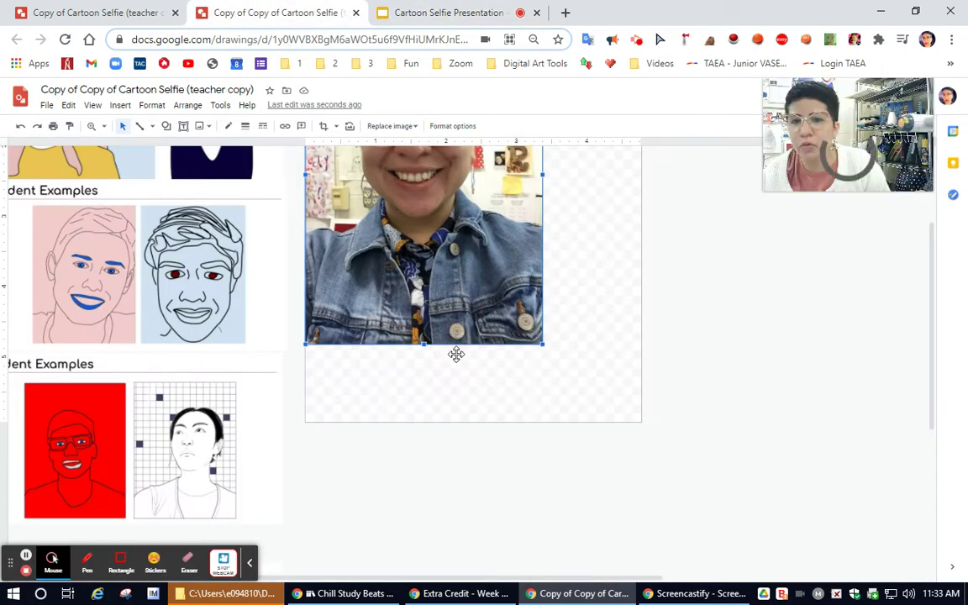
Deselect the photo and drag the canvas's bottom-right corner in to fit the photo.
{"action": "left_click", "coordinate": [548, 395]}
{"action": "scroll", "coordinate": [547, 395], "scroll_direction": "up", "scroll_amount": 2}
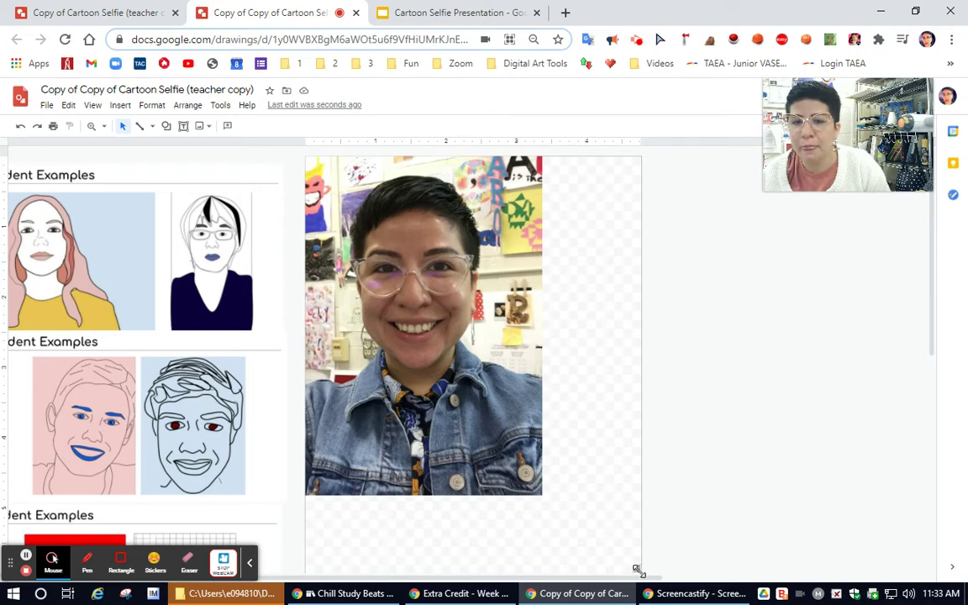
{"action": "left_click_drag", "start_coordinate": [636, 568], "coordinate": [544, 494]}
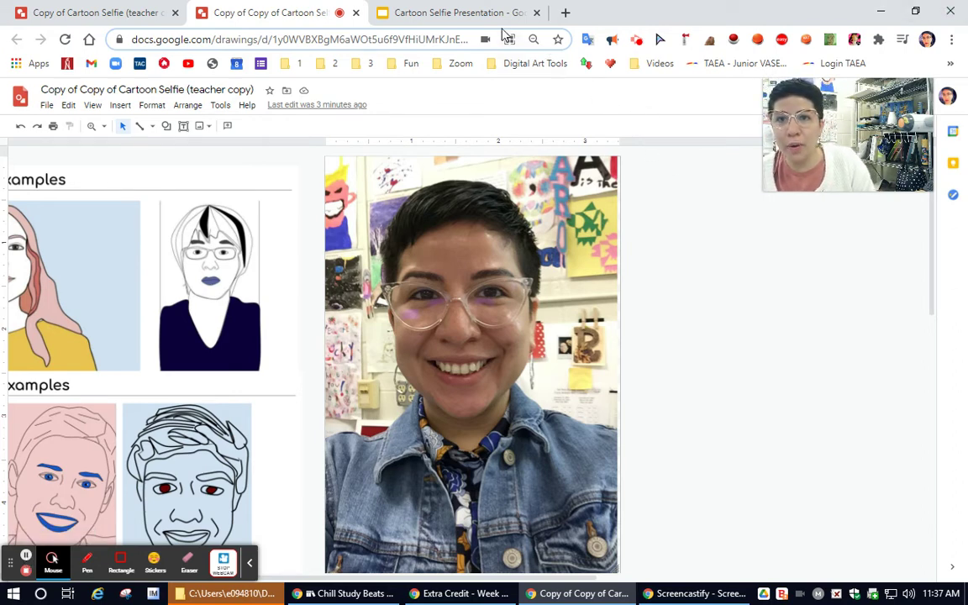
{"action": "left_click", "coordinate": [475, 13]}
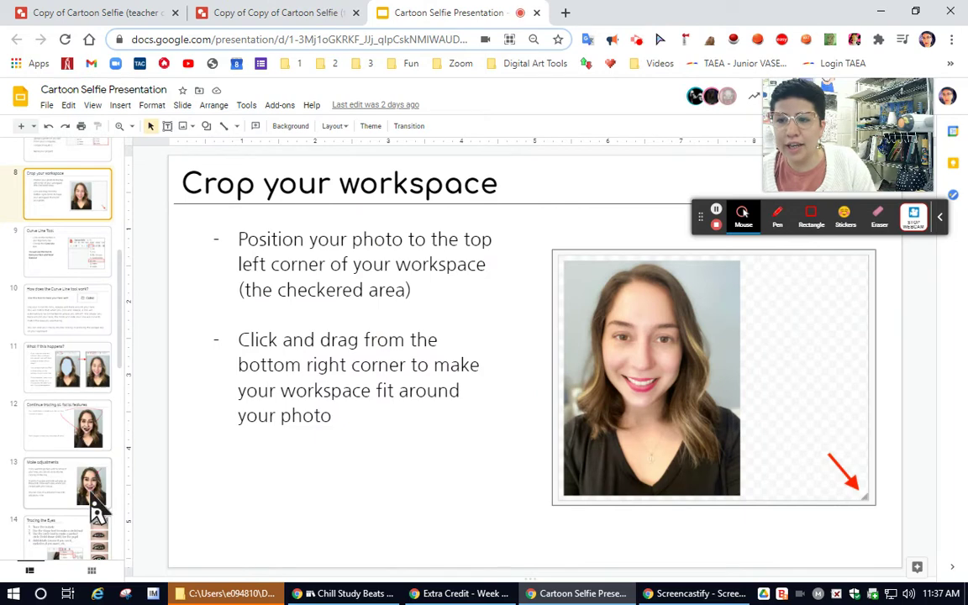
{"action": "scroll", "coordinate": [80, 336], "scroll_direction": "up", "scroll_amount": 1}
{"action": "scroll", "coordinate": [80, 336], "scroll_direction": "up", "scroll_amount": 3}
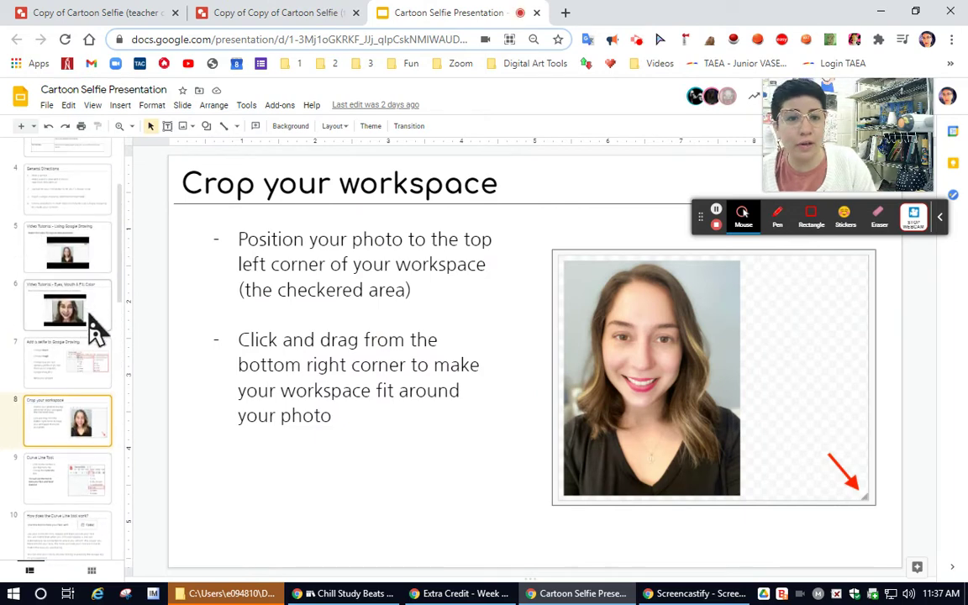
{"action": "left_click", "coordinate": [91, 324]}
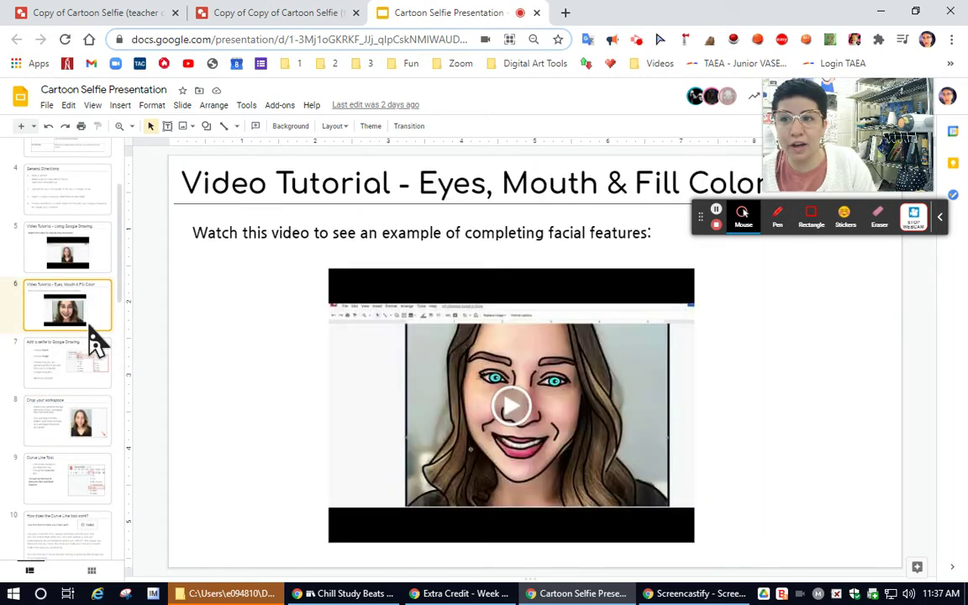
{"action": "scroll", "coordinate": [93, 340], "scroll_direction": "down", "scroll_amount": 5}
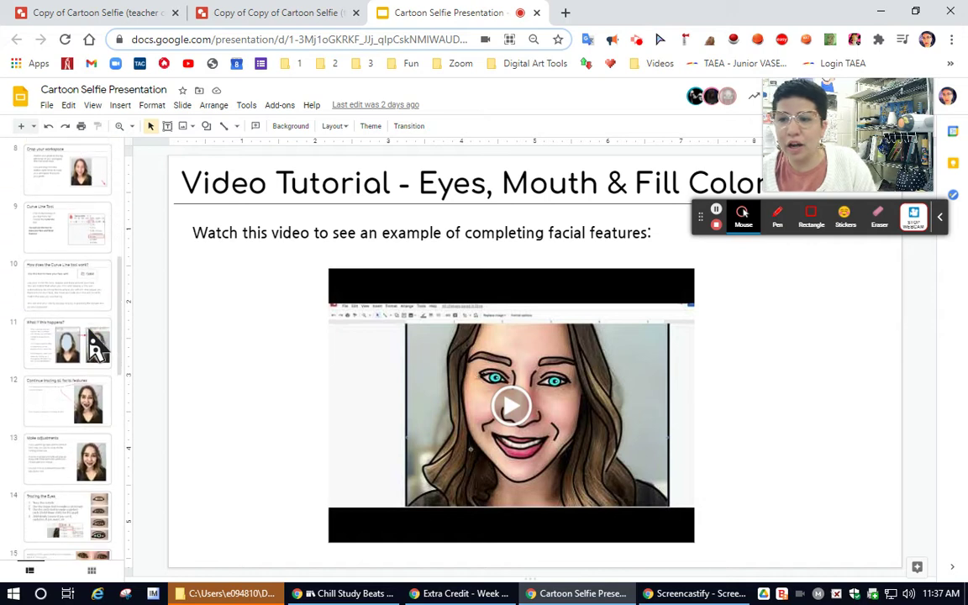
{"action": "left_click", "coordinate": [75, 193]}
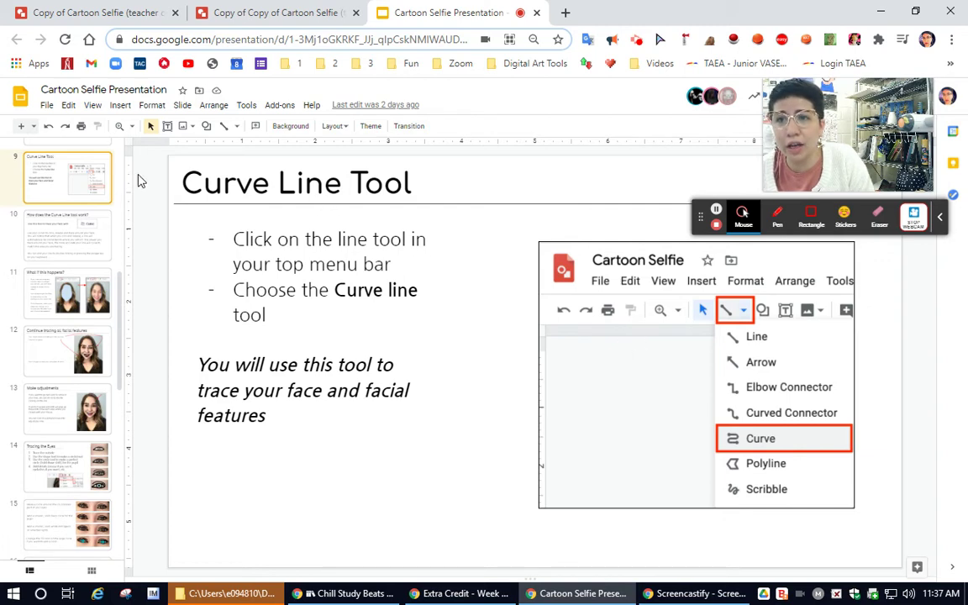
{"action": "left_click", "coordinate": [244, 12]}
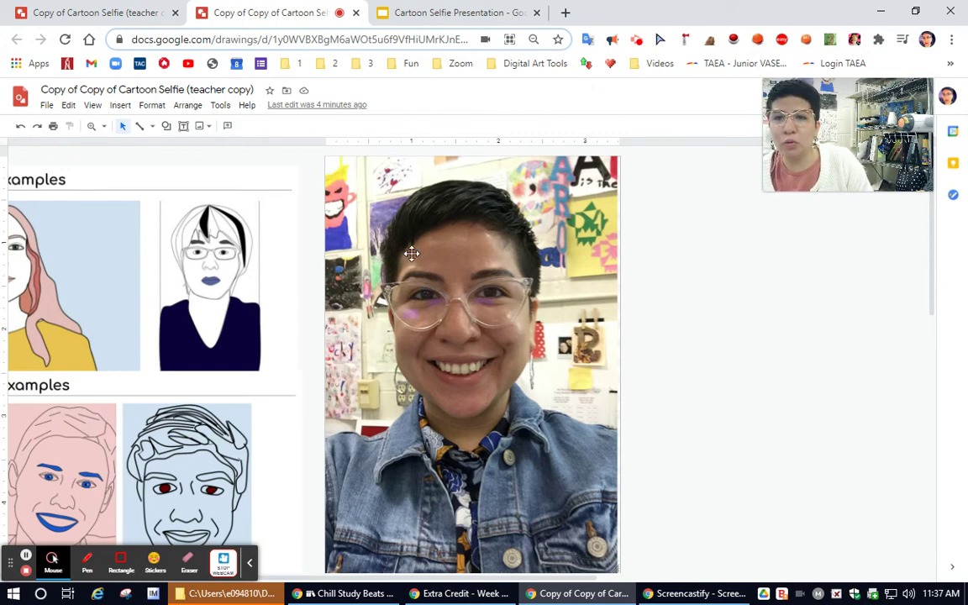
{"action": "left_click", "coordinate": [152, 128]}
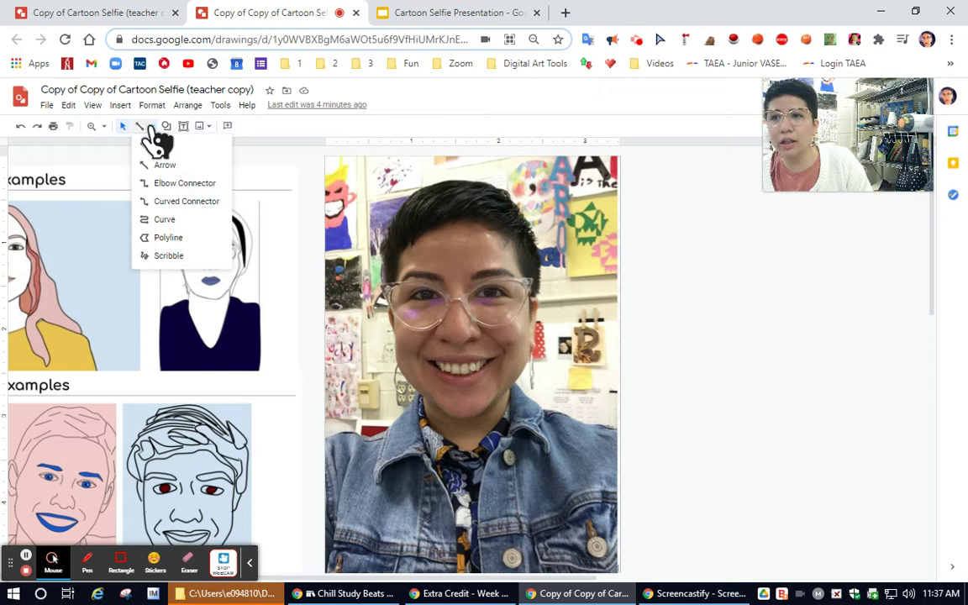
{"action": "left_click", "coordinate": [161, 220]}
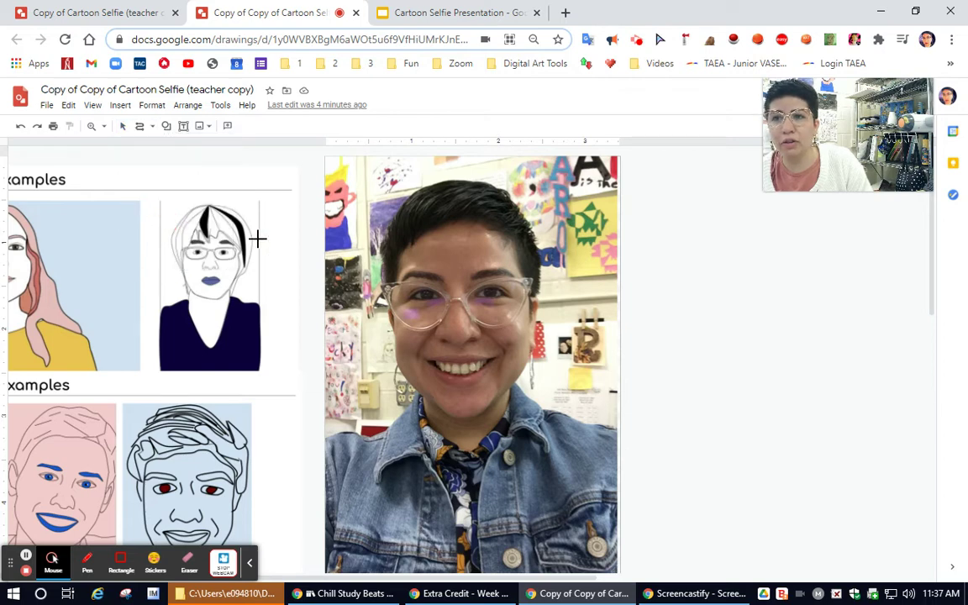
{"action": "left_click", "coordinate": [103, 126]}
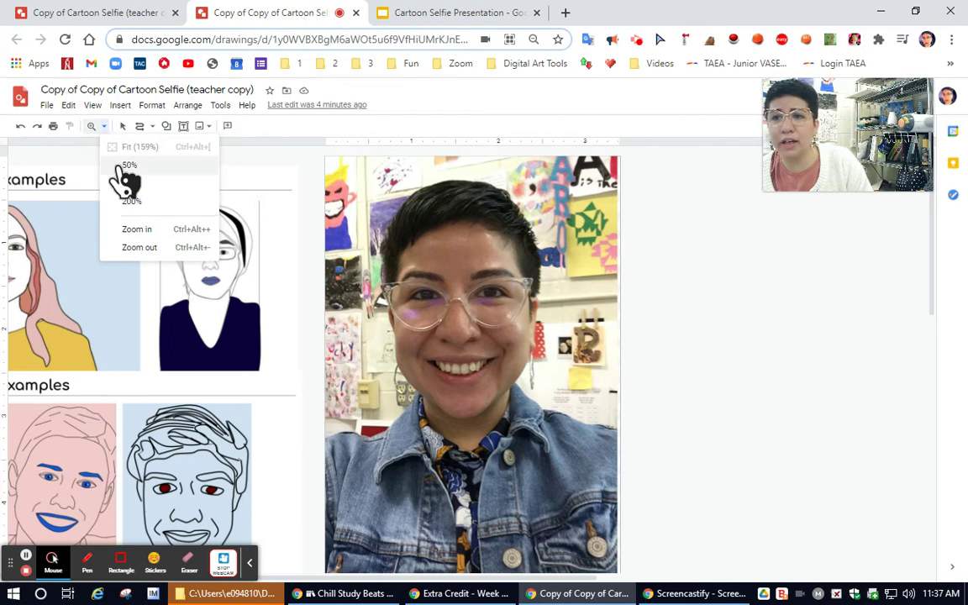
{"action": "left_click", "coordinate": [136, 247]}
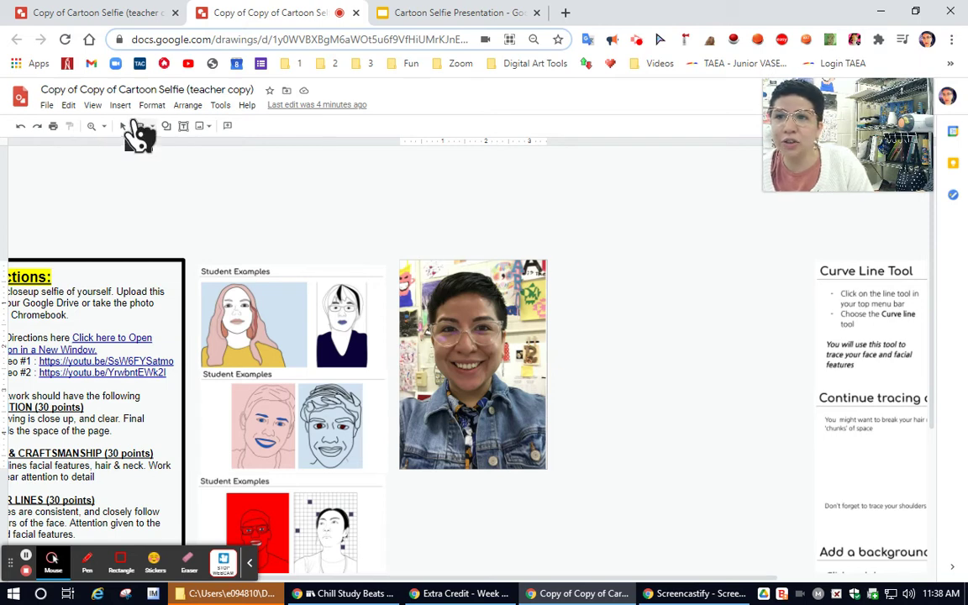
{"action": "left_click", "coordinate": [99, 126]}
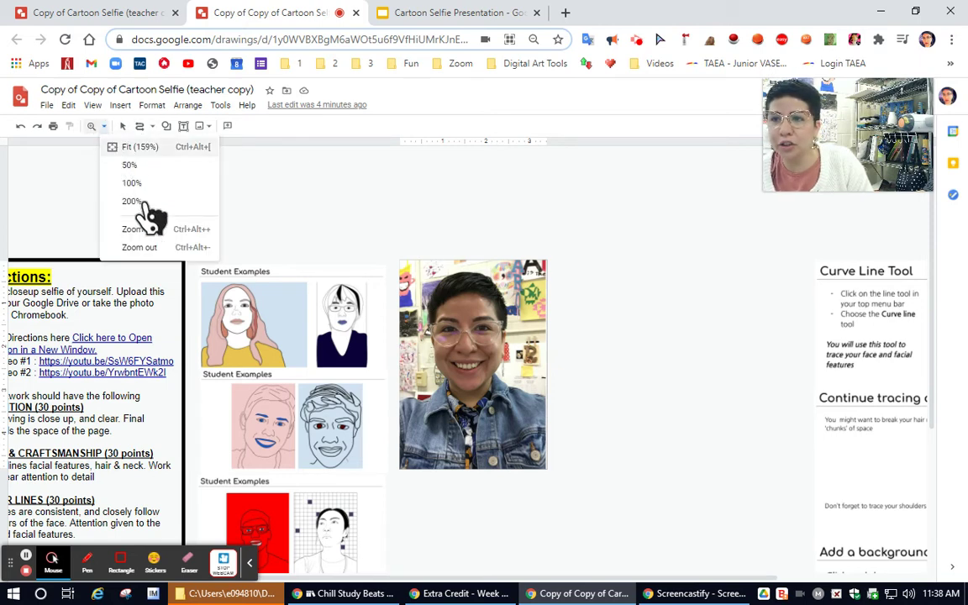
{"action": "left_click", "coordinate": [134, 201]}
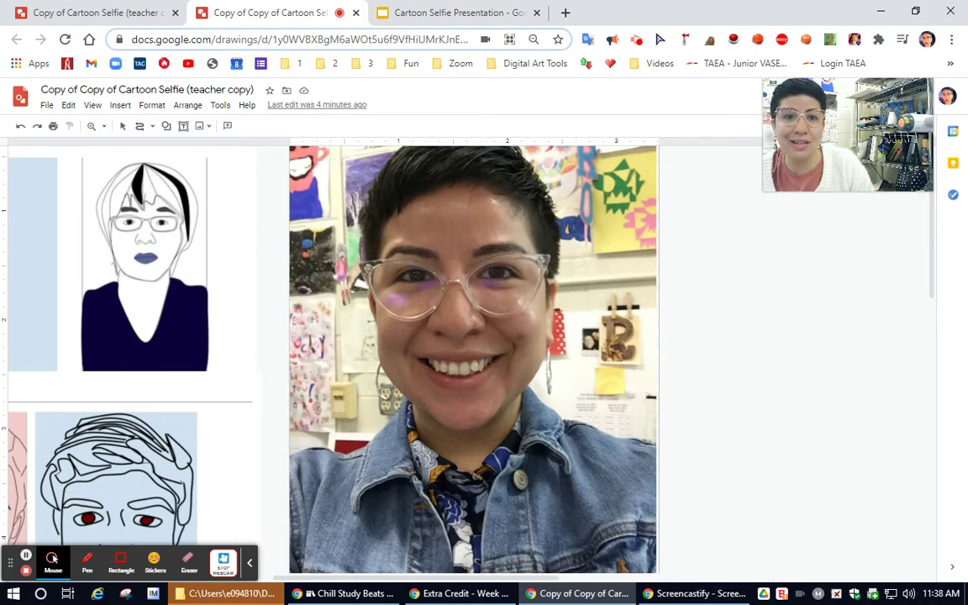
{"action": "left_click", "coordinate": [99, 126]}
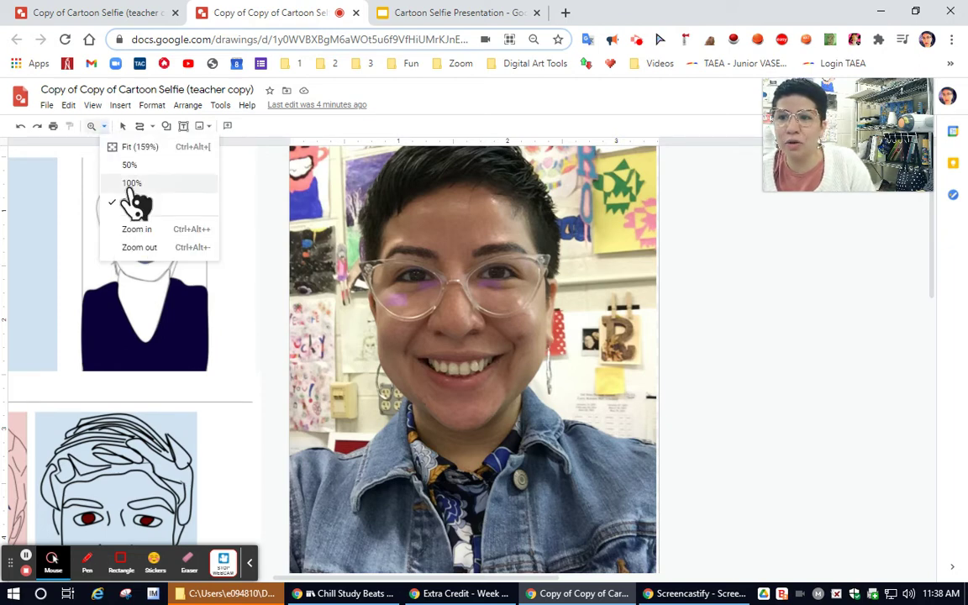
{"action": "left_click", "coordinate": [154, 232]}
{"action": "scroll", "coordinate": [389, 336], "scroll_direction": "up", "scroll_amount": 2}
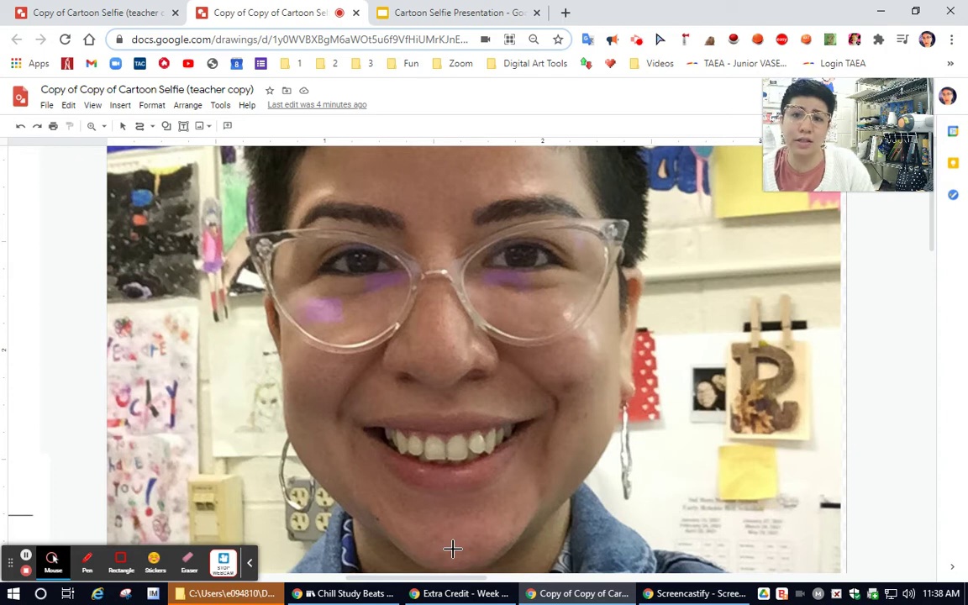
{"action": "left_click", "coordinate": [101, 127]}
{"action": "left_click", "coordinate": [132, 176]}
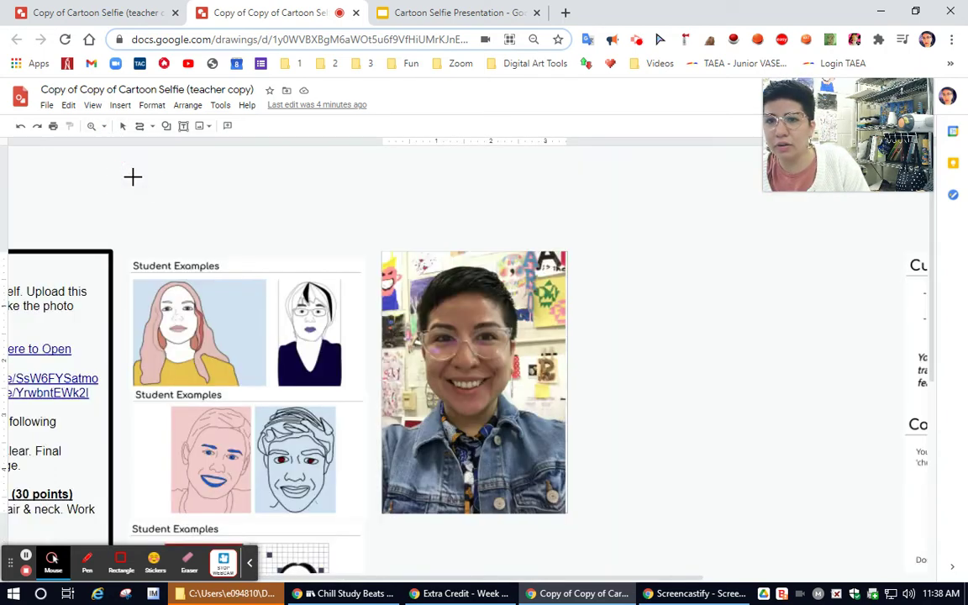
{"action": "left_click", "coordinate": [104, 127]}
{"action": "left_click", "coordinate": [127, 201]}
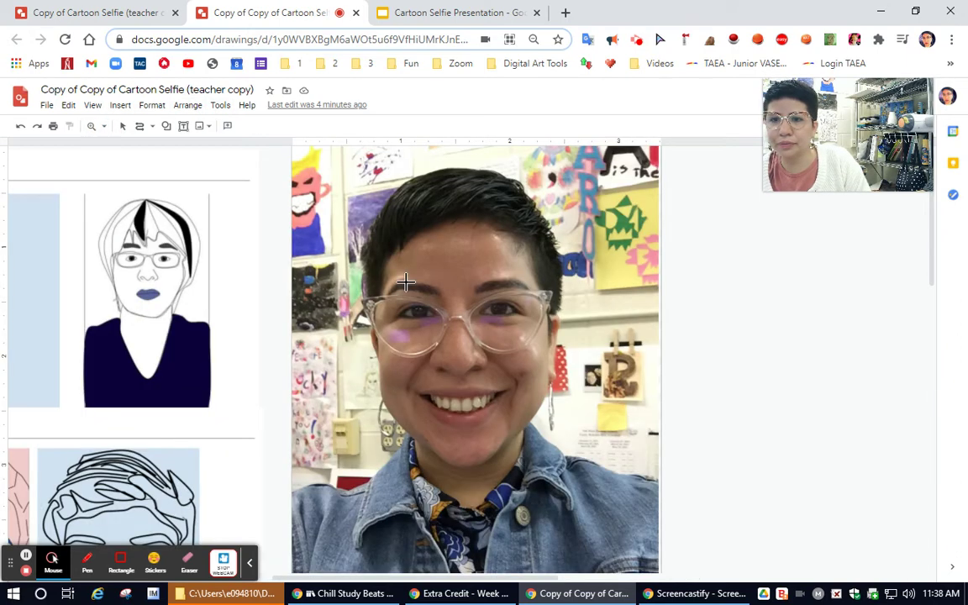
Trace the face contour into a closed shape, then switch to the Cartoon Selfie Presentation.
{"action": "mouse_move", "coordinate": [376, 285]}
{"action": "left_mouse_down"}
{"action": "mouse_move", "coordinate": [385, 408]}
{"action": "mouse_move", "coordinate": [443, 460]}
{"action": "mouse_move", "coordinate": [491, 468]}
{"action": "mouse_move", "coordinate": [552, 383]}
{"action": "mouse_move", "coordinate": [554, 308]}
{"action": "mouse_move", "coordinate": [526, 231]}
{"action": "mouse_move", "coordinate": [469, 202]}
{"action": "mouse_move", "coordinate": [390, 210]}
{"action": "mouse_move", "coordinate": [434, 244]}
{"action": "mouse_move", "coordinate": [428, 230]}
{"action": "mouse_move", "coordinate": [404, 240]}
{"action": "mouse_move", "coordinate": [374, 295]}
{"action": "left_mouse_up"}
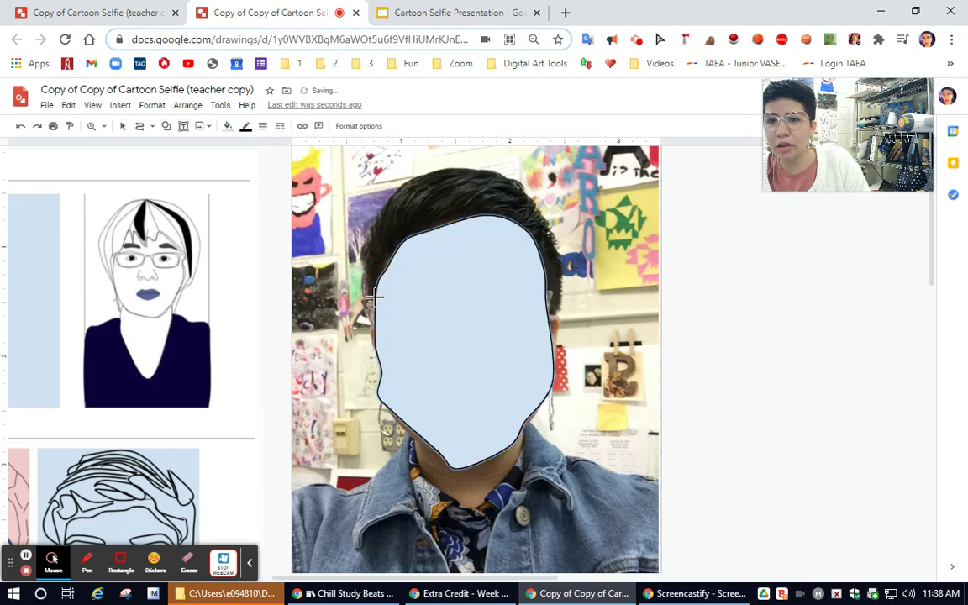
{"action": "left_click", "coordinate": [522, 19]}
View the 'What if this happens?' slide, then return to the drawing and select the face shape.
{"action": "left_click", "coordinate": [38, 311]}
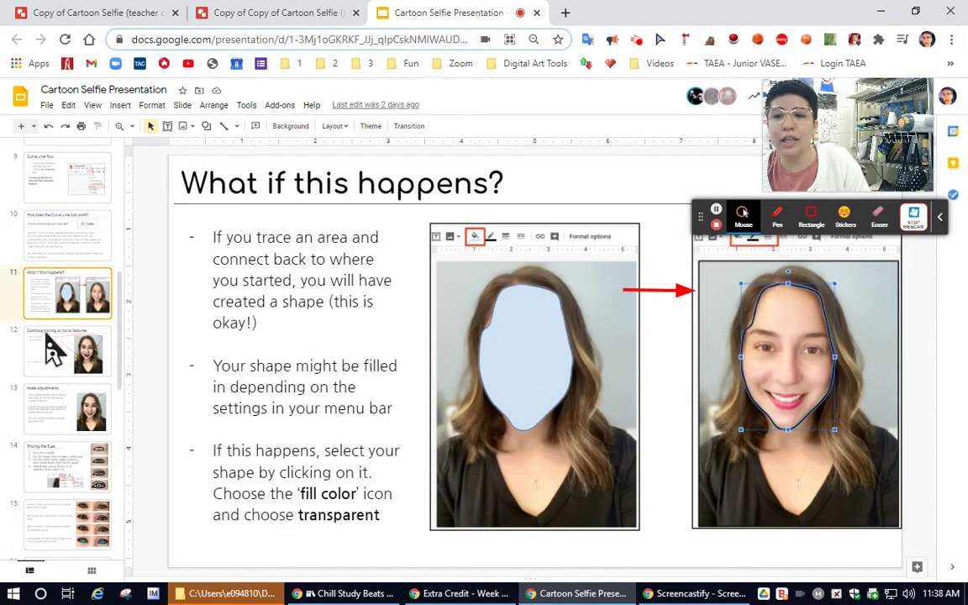
{"action": "left_click", "coordinate": [304, 15]}
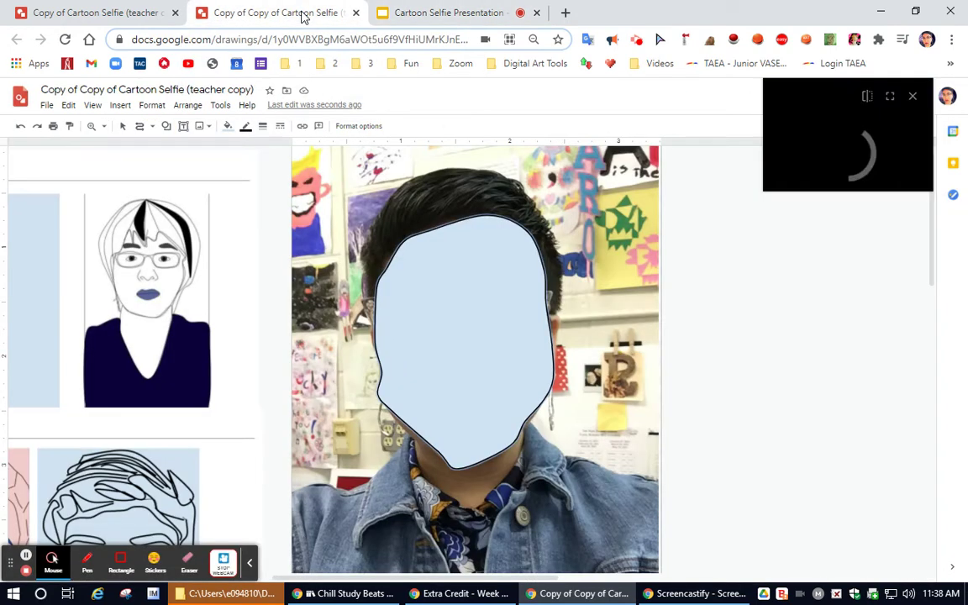
{"action": "left_click", "coordinate": [123, 126]}
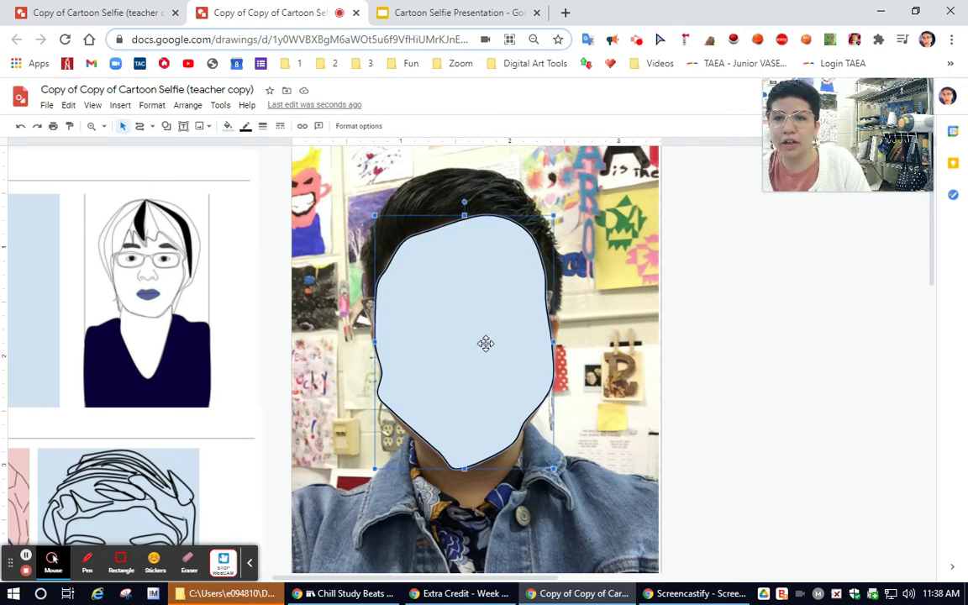
Give the face shape a Transparent fill and a yellow border, then deselect it.
{"action": "left_click", "coordinate": [226, 130]}
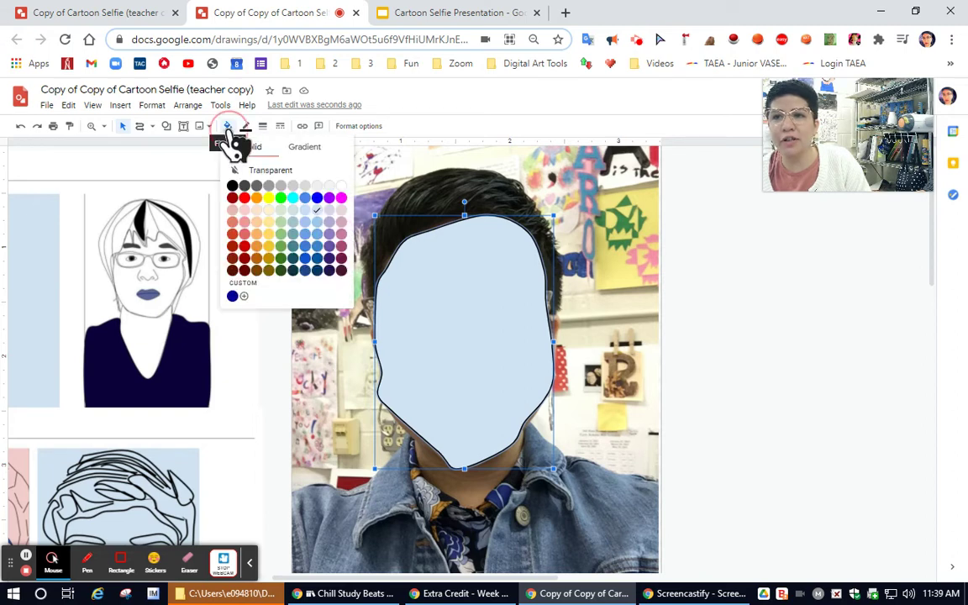
{"action": "left_click", "coordinate": [260, 174]}
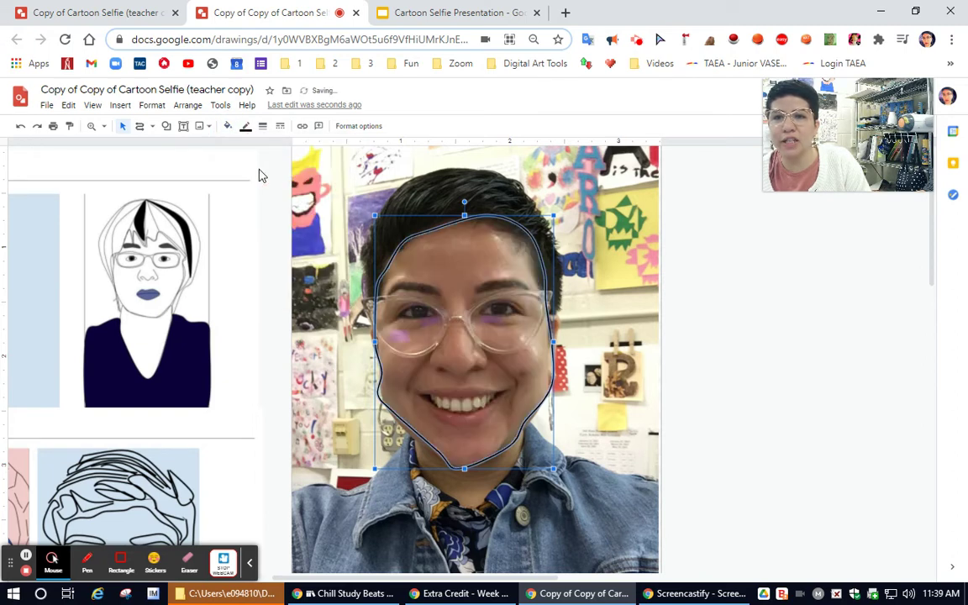
{"action": "left_click", "coordinate": [246, 129]}
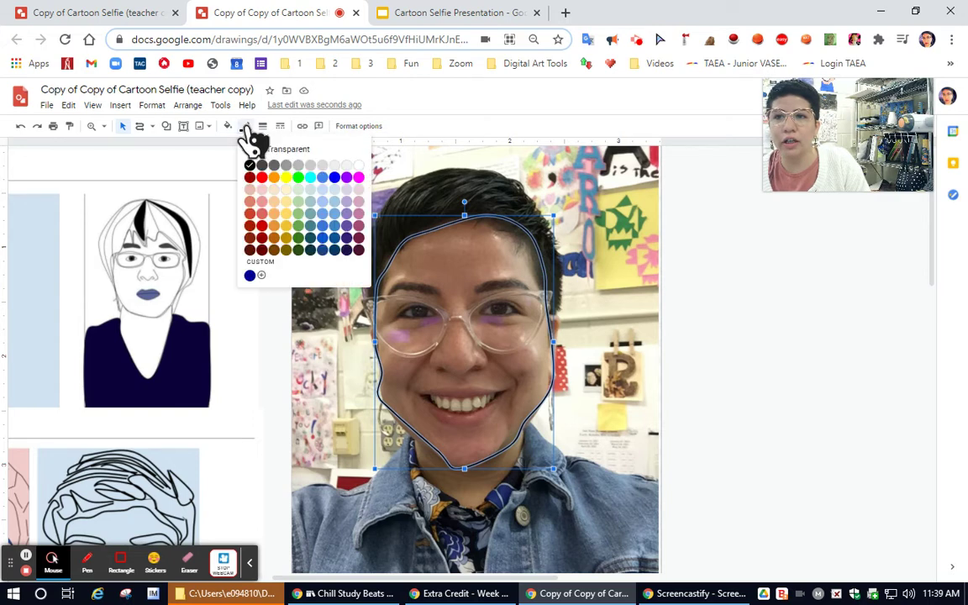
{"action": "left_click", "coordinate": [286, 177]}
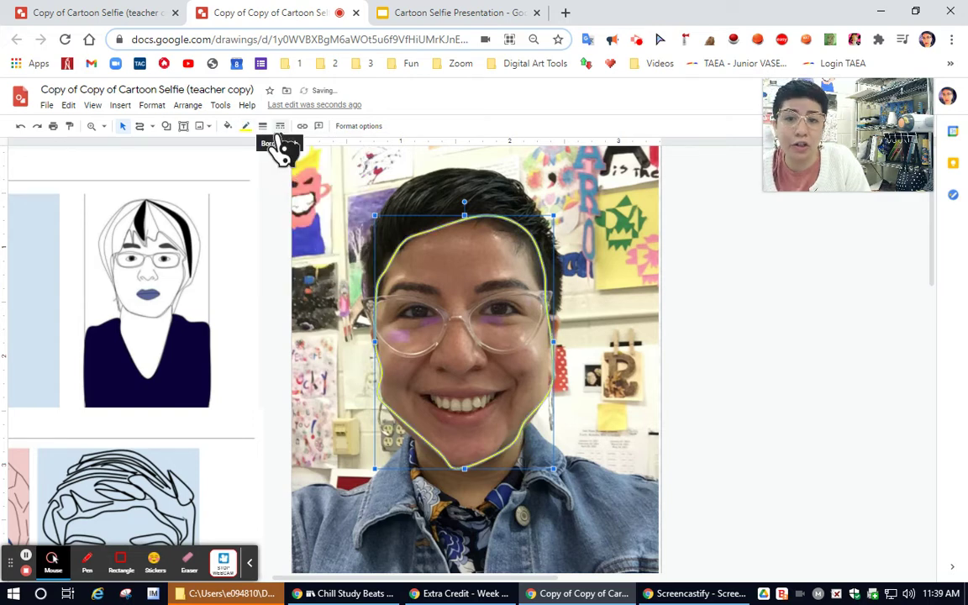
{"action": "left_click", "coordinate": [246, 128]}
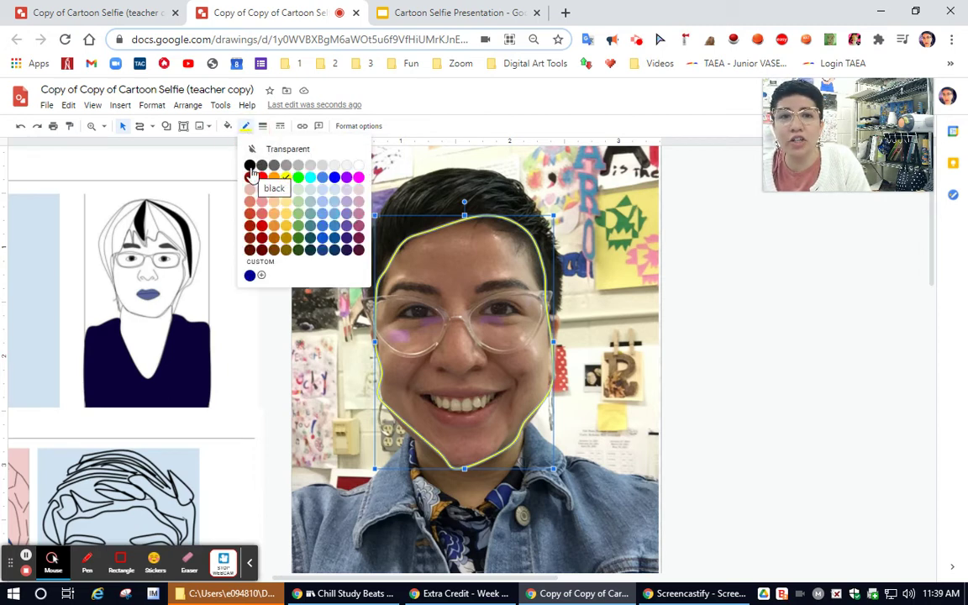
{"action": "left_click", "coordinate": [731, 222]}
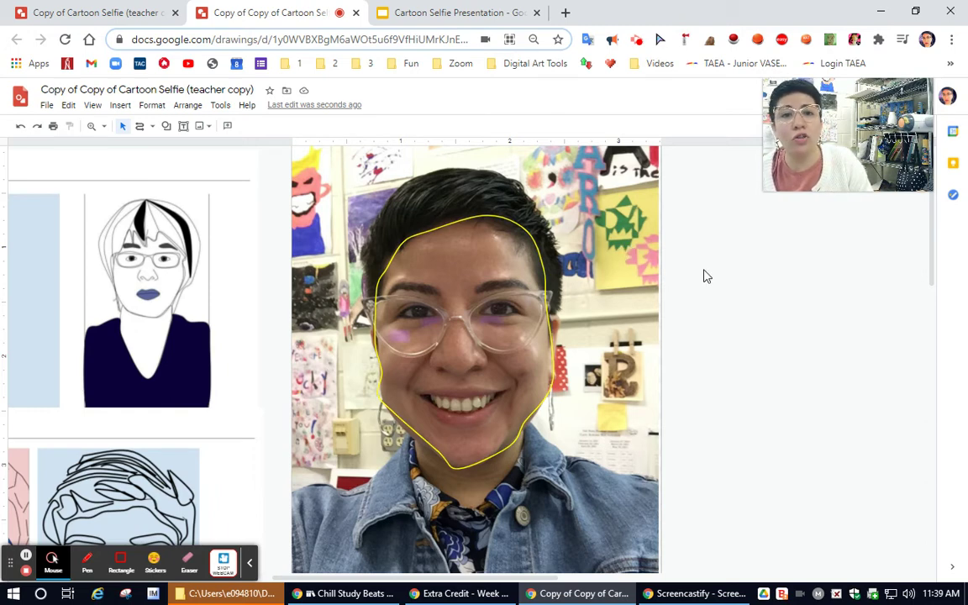
Set the selfie photo's Transparency to 28% under Format options > Adjustments.
{"action": "left_click", "coordinate": [585, 224]}
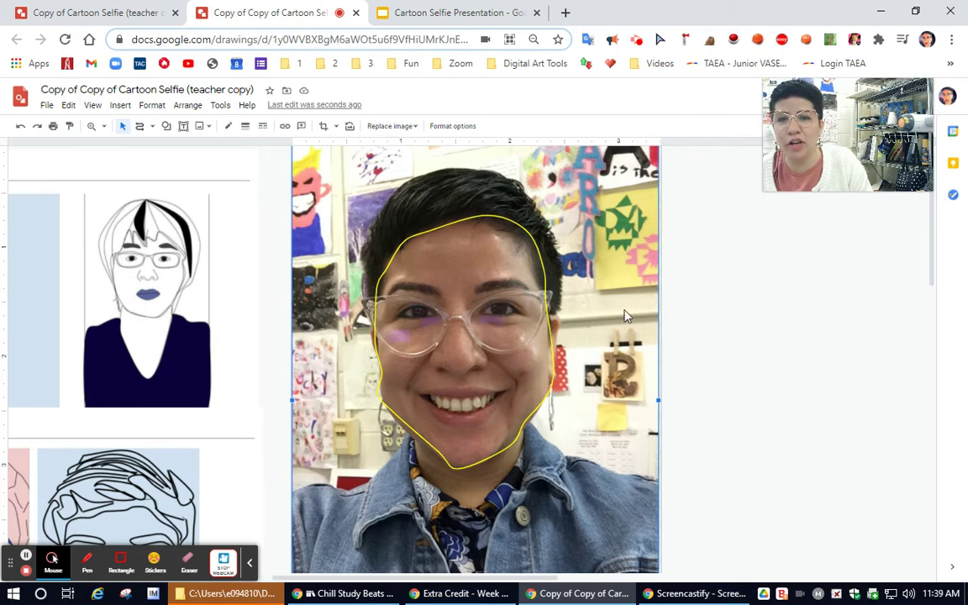
{"action": "left_click", "coordinate": [473, 130]}
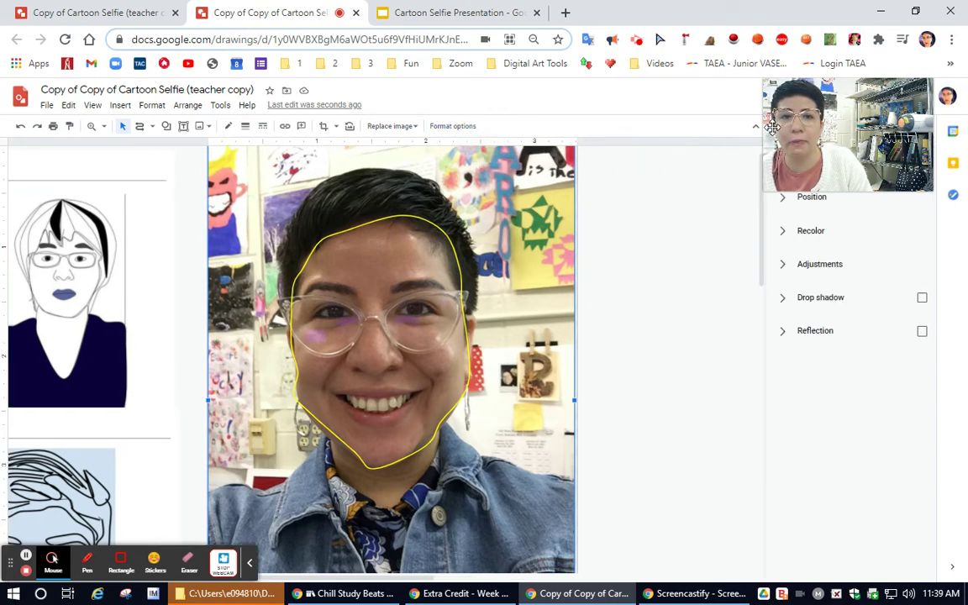
{"action": "left_click_drag", "start_coordinate": [771, 126], "coordinate": [18, 126]}
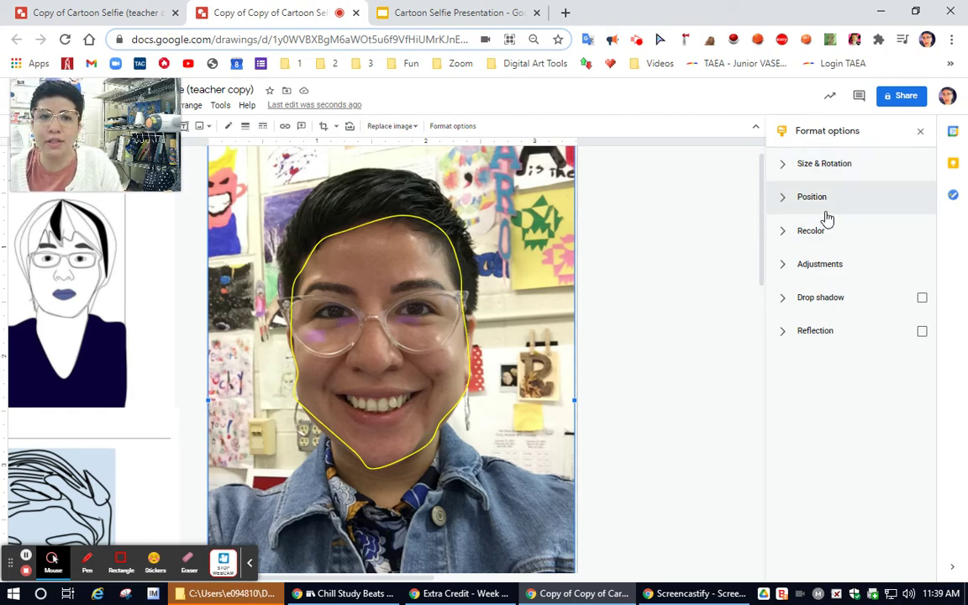
{"action": "left_click", "coordinate": [783, 266]}
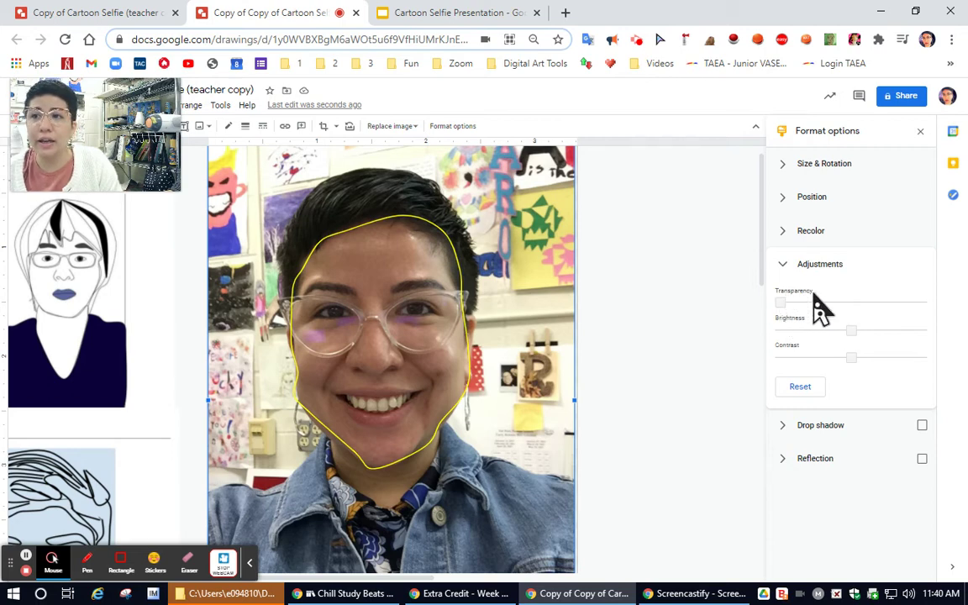
{"action": "left_click_drag", "start_coordinate": [782, 304], "coordinate": [847, 303]}
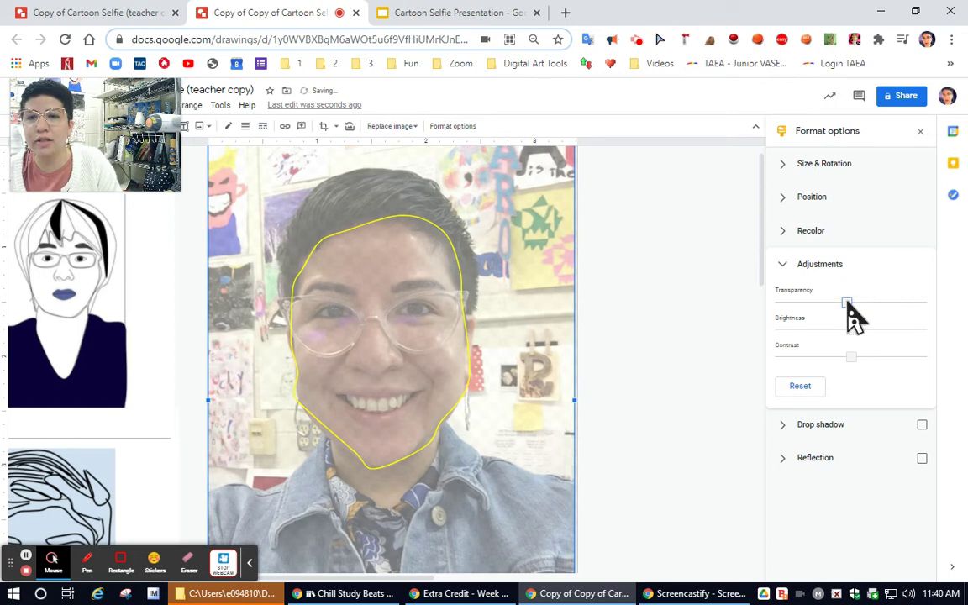
{"action": "left_click_drag", "start_coordinate": [181, 131], "coordinate": [963, 101]}
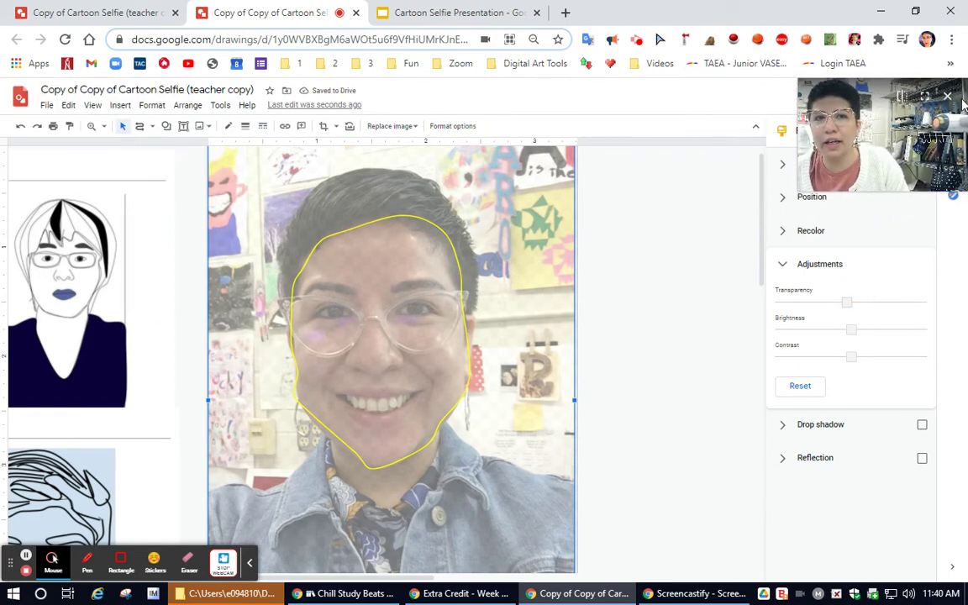
Zoom in on the face and trace the right eye with the Polyline tool.
{"action": "left_click", "coordinate": [104, 127]}
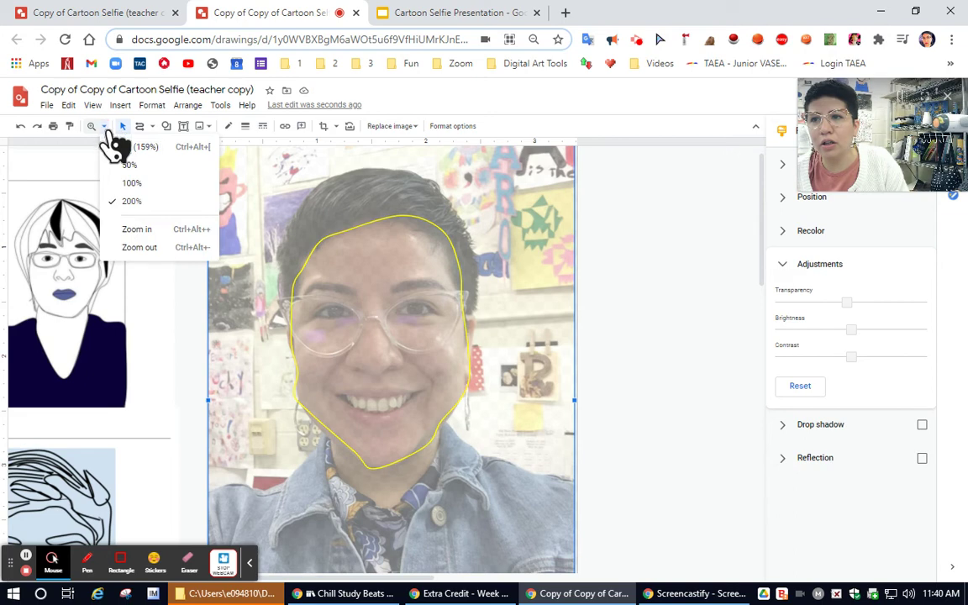
{"action": "left_click", "coordinate": [144, 229]}
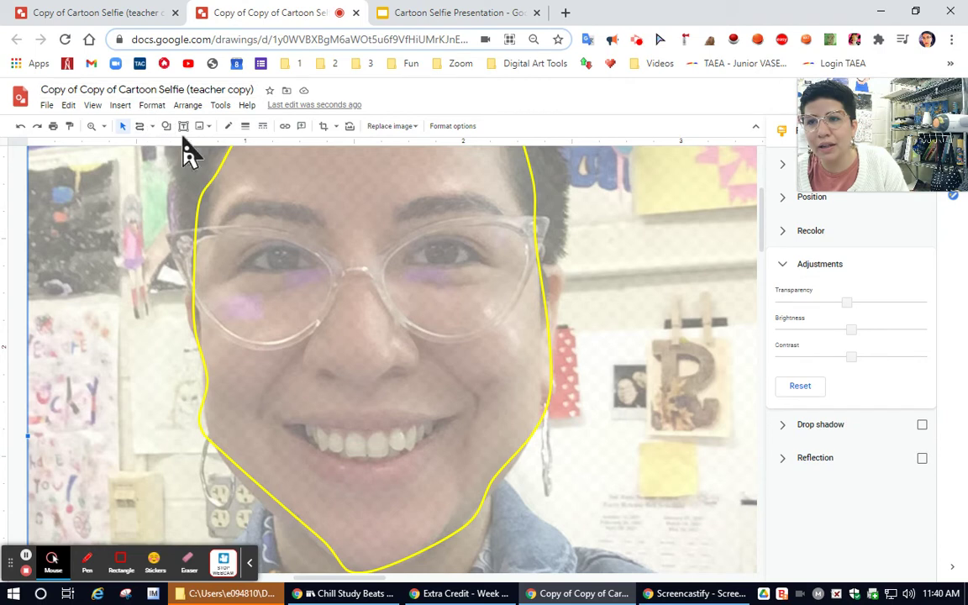
{"action": "left_click", "coordinate": [149, 127]}
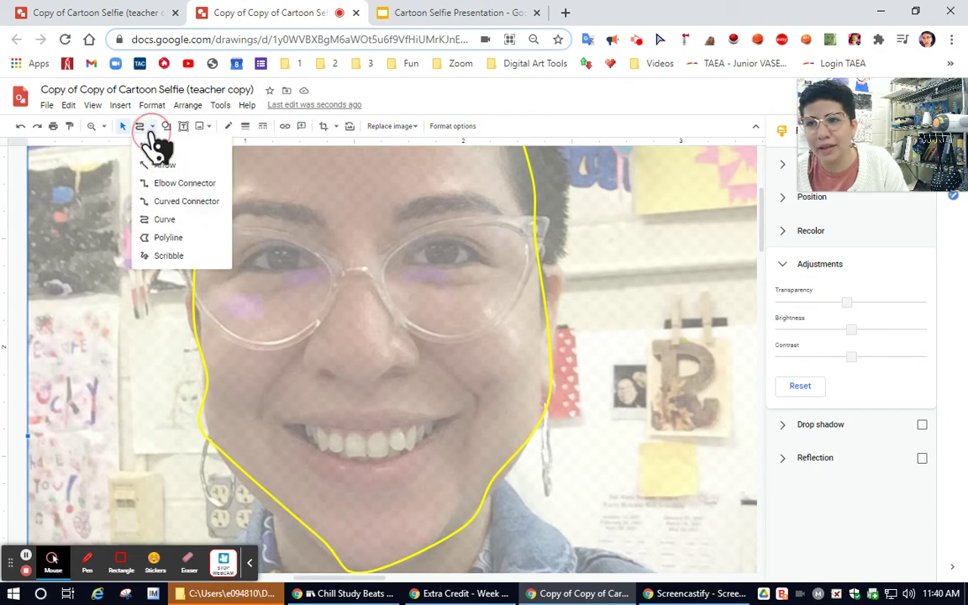
{"action": "left_click", "coordinate": [167, 235]}
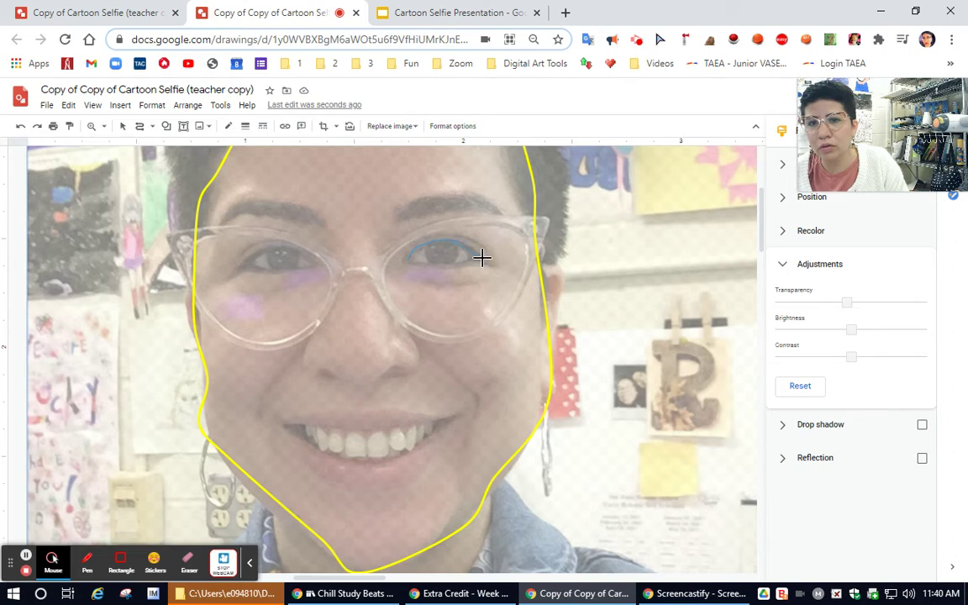
{"action": "left_click_drag", "start_coordinate": [482, 258], "coordinate": [403, 258]}
{"action": "left_click", "coordinate": [405, 257]}
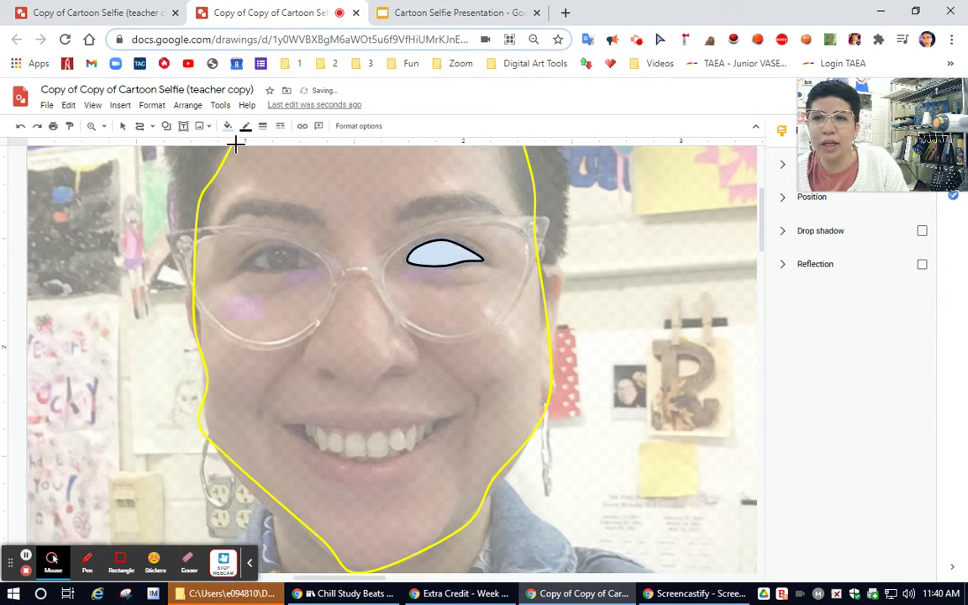
Make the traced eye's fill transparent, then switch to the Cartoon Selfie Presentation.
{"action": "left_click", "coordinate": [123, 126]}
{"action": "left_click", "coordinate": [427, 249]}
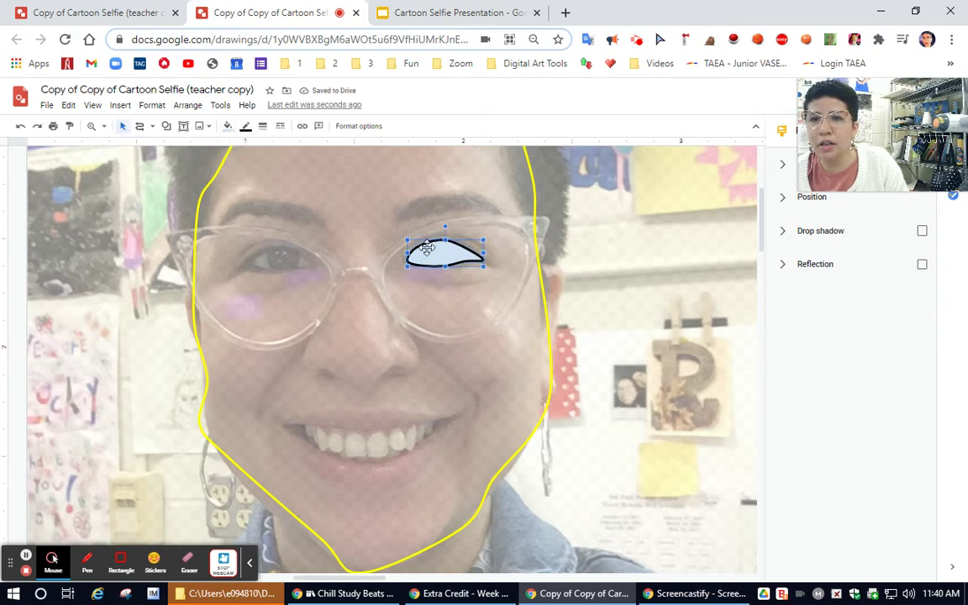
{"action": "left_click", "coordinate": [227, 126]}
{"action": "left_click", "coordinate": [248, 170]}
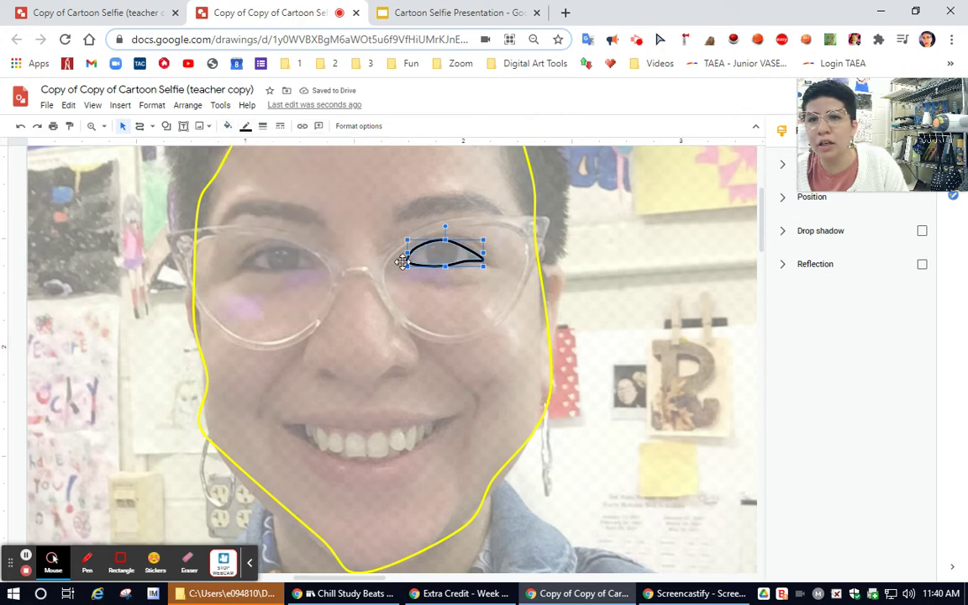
{"action": "left_click", "coordinate": [423, 17]}
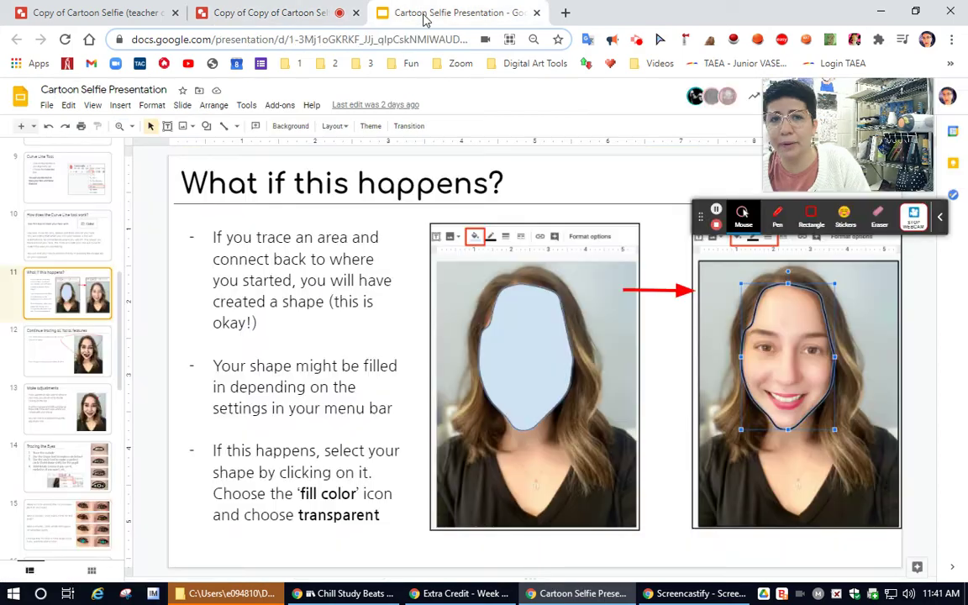
Review the Tracing the Eyes, iris-and-pupil and Mouth slides, then return to the Cartoon Selfie drawing.
{"action": "left_click", "coordinate": [87, 476]}
{"action": "left_click", "coordinate": [83, 528]}
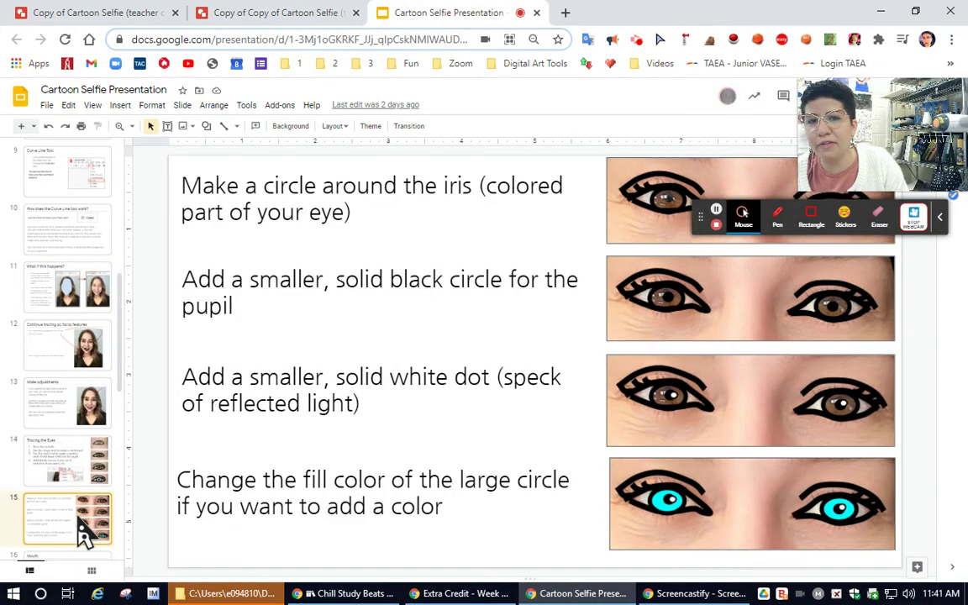
{"action": "scroll", "coordinate": [84, 530], "scroll_direction": "down", "scroll_amount": 3}
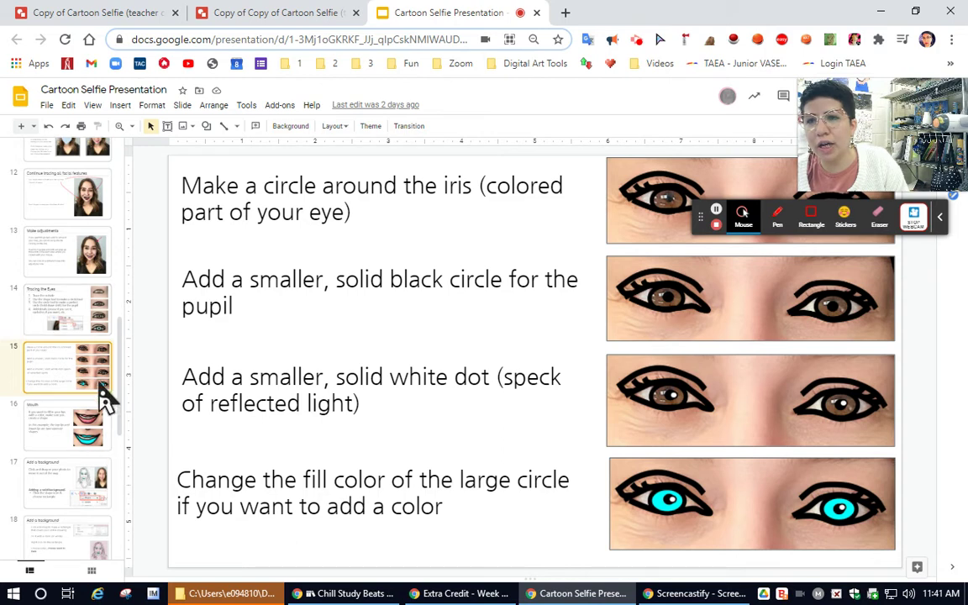
{"action": "left_click", "coordinate": [80, 444]}
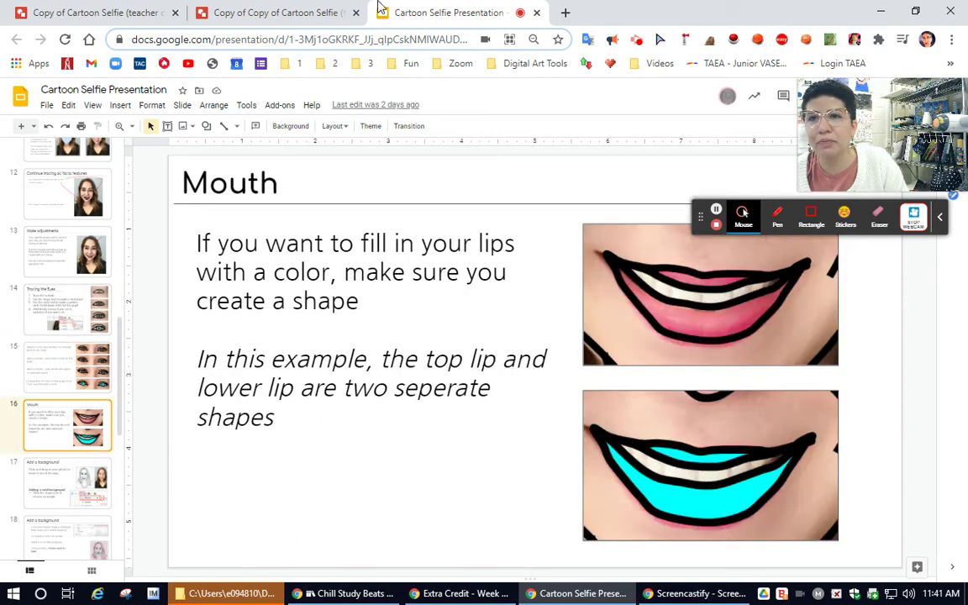
{"action": "left_click", "coordinate": [90, 12]}
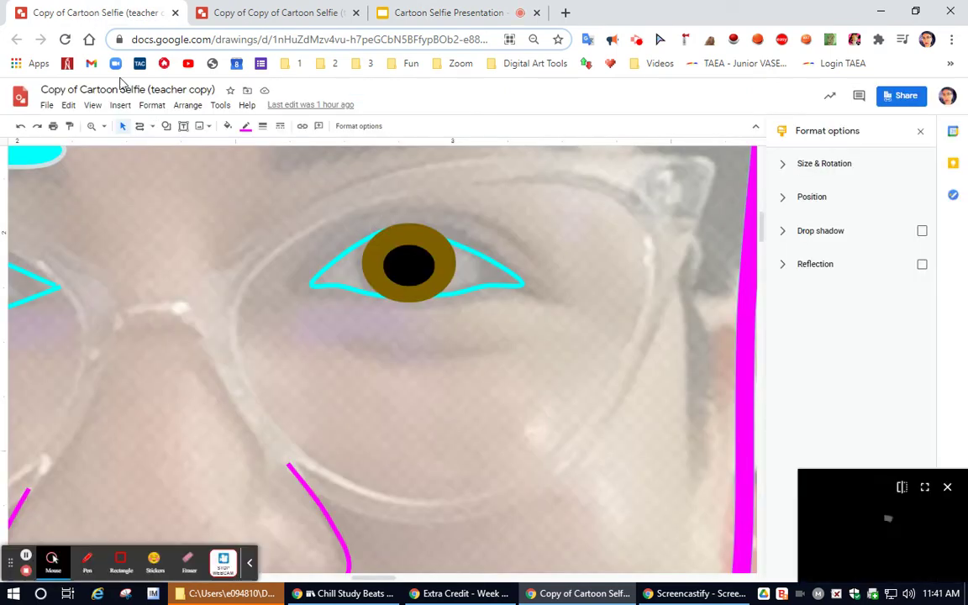
Zoom the drawing out to 50%.
{"action": "left_click", "coordinate": [105, 126]}
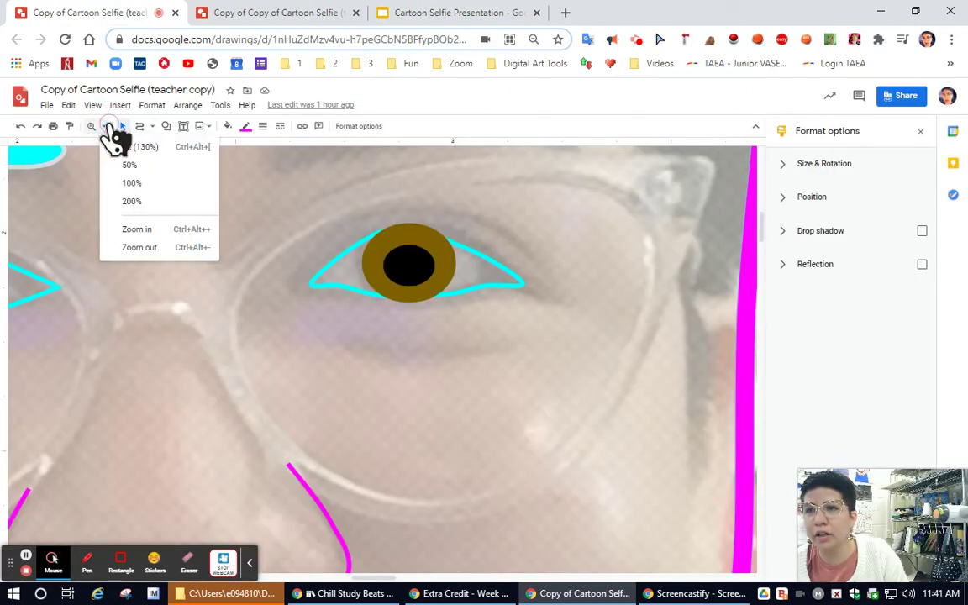
{"action": "left_click", "coordinate": [133, 246]}
{"action": "left_click", "coordinate": [104, 126]}
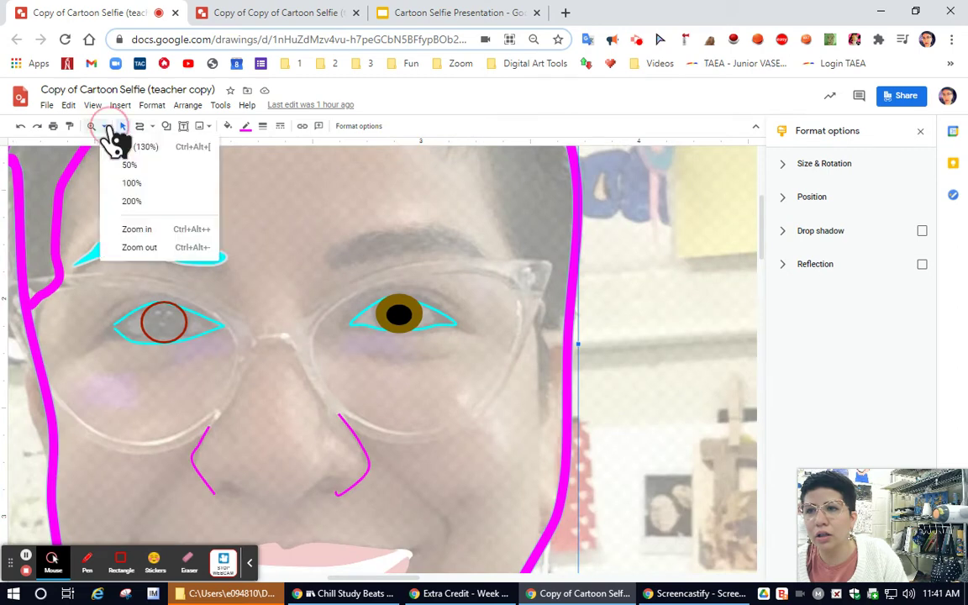
{"action": "left_click", "coordinate": [141, 165]}
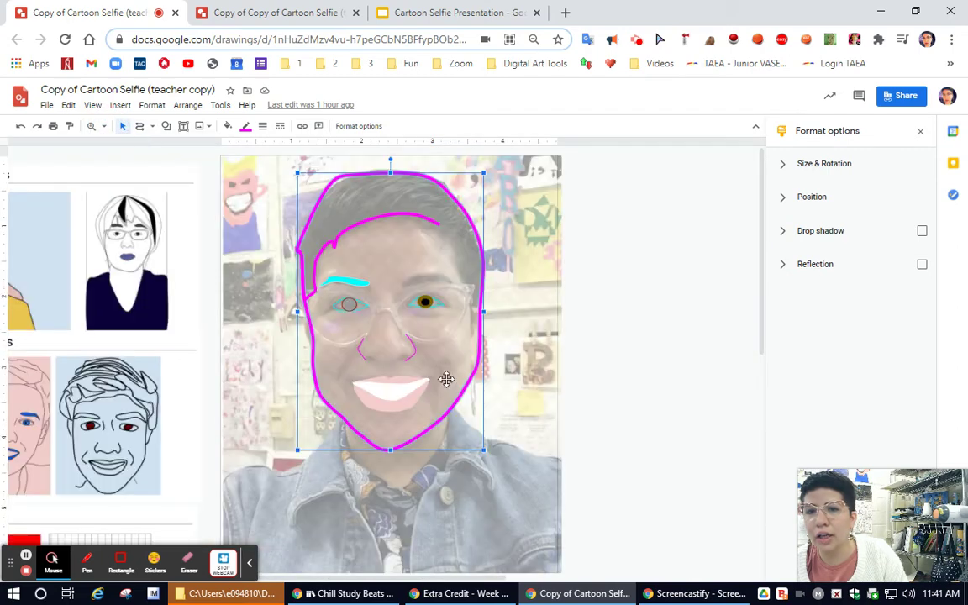
Fade the photo fully transparent, restore it semi-transparent, then view the Add a background slide.
{"action": "left_click", "coordinate": [624, 348]}
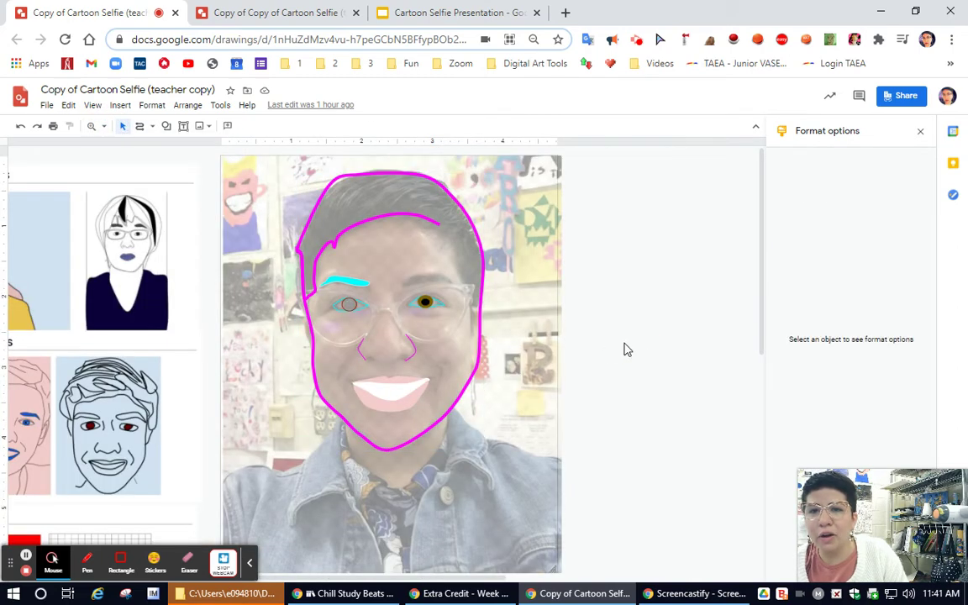
{"action": "left_click", "coordinate": [523, 339]}
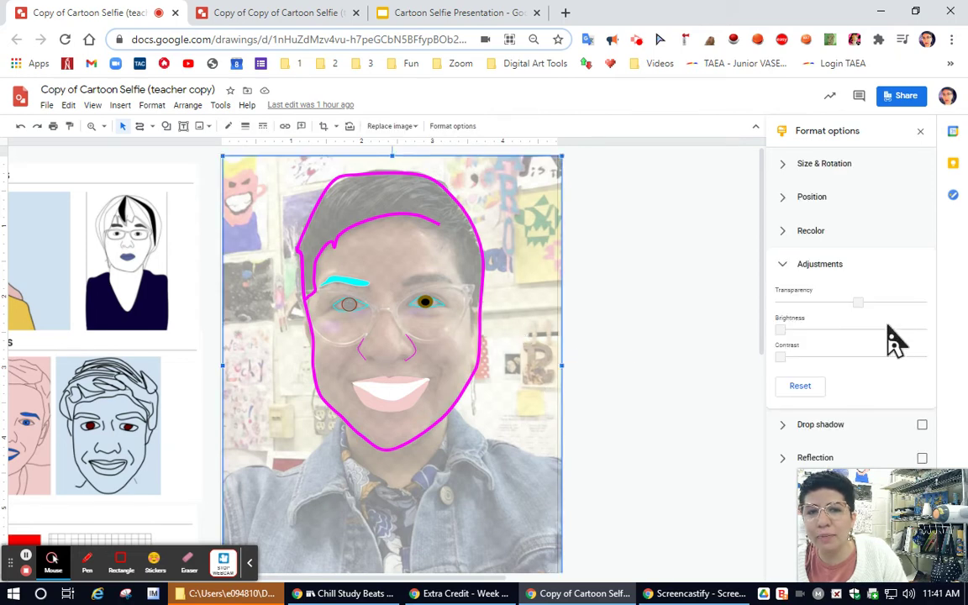
{"action": "left_click_drag", "start_coordinate": [858, 304], "coordinate": [938, 311]}
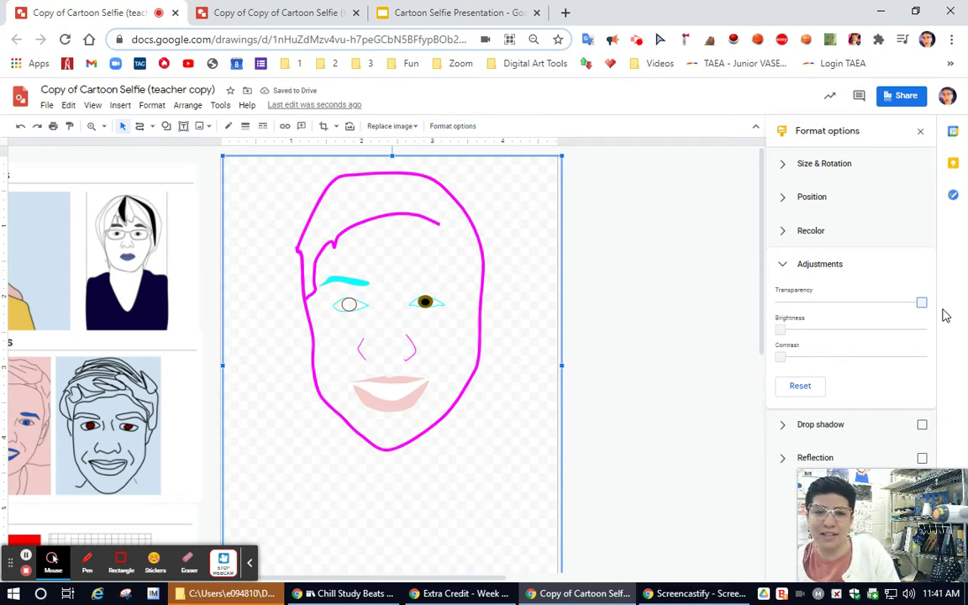
{"action": "left_click_drag", "start_coordinate": [921, 304], "coordinate": [829, 304]}
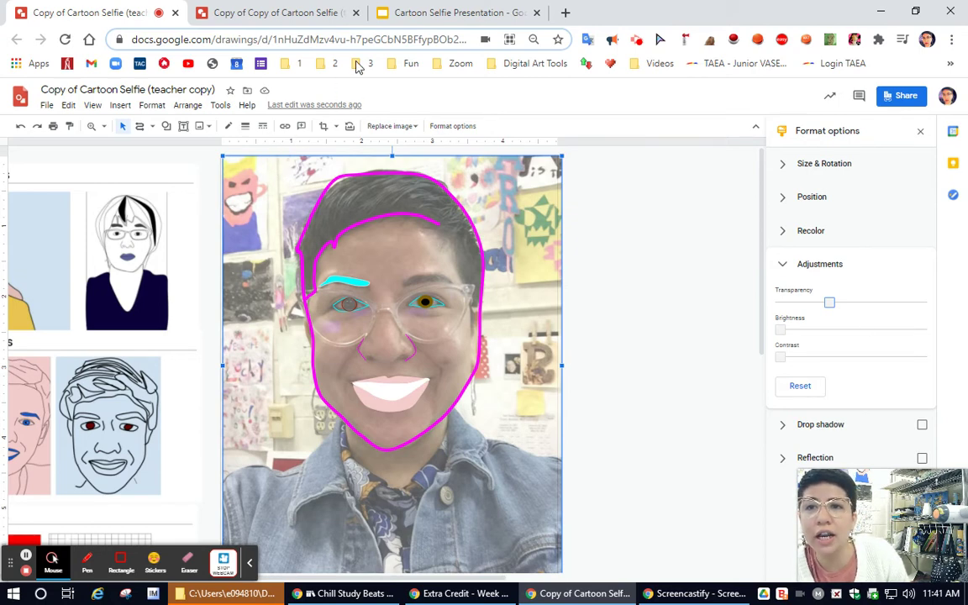
{"action": "left_click", "coordinate": [395, 14]}
{"action": "left_click", "coordinate": [71, 495]}
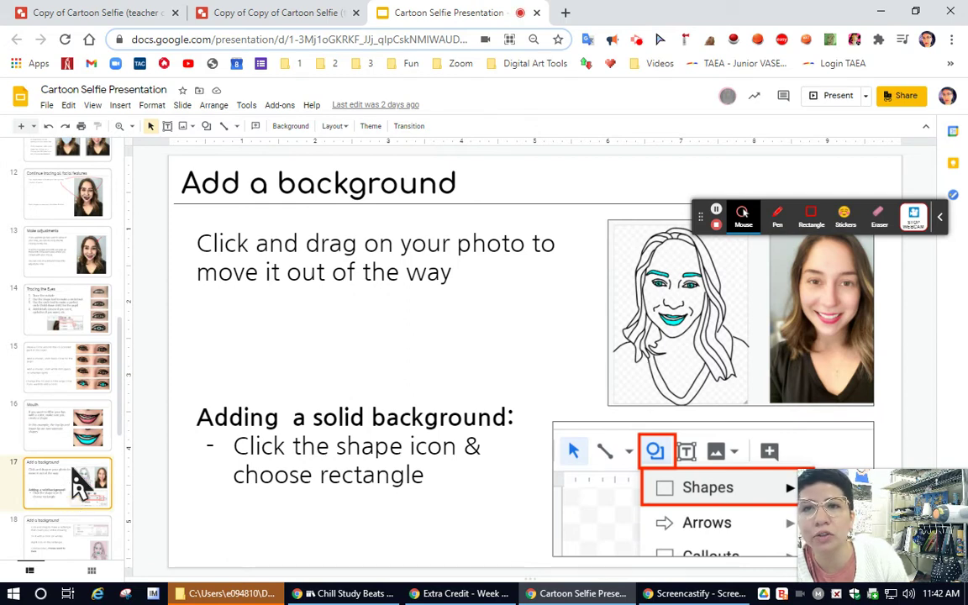
Scroll down the slide filmstrip below the Add a background slide.
{"action": "scroll", "coordinate": [109, 433], "scroll_direction": "down", "scroll_amount": 2}
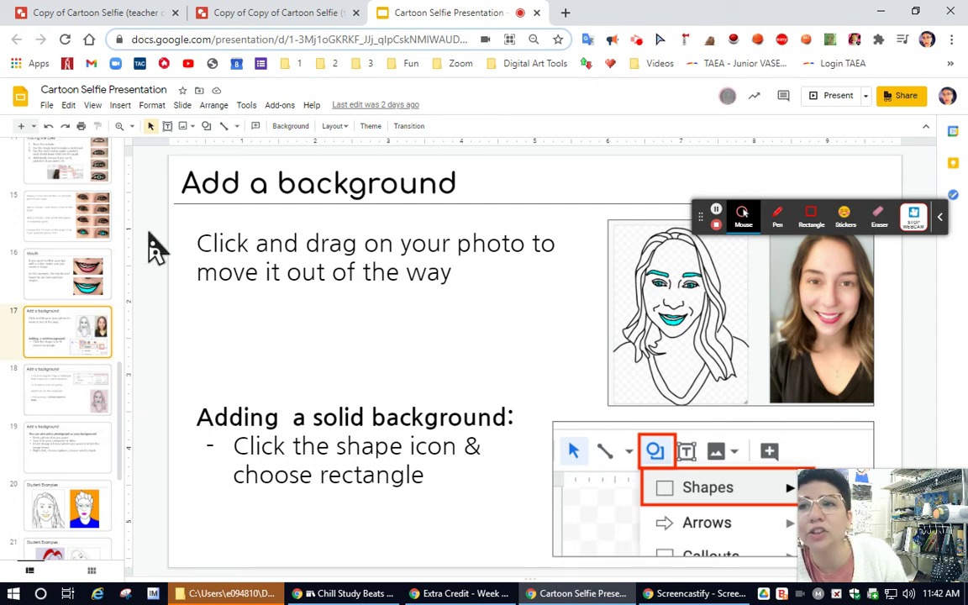
Back in the drawing, make the background photo fully transparent.
{"action": "left_click", "coordinate": [97, 11]}
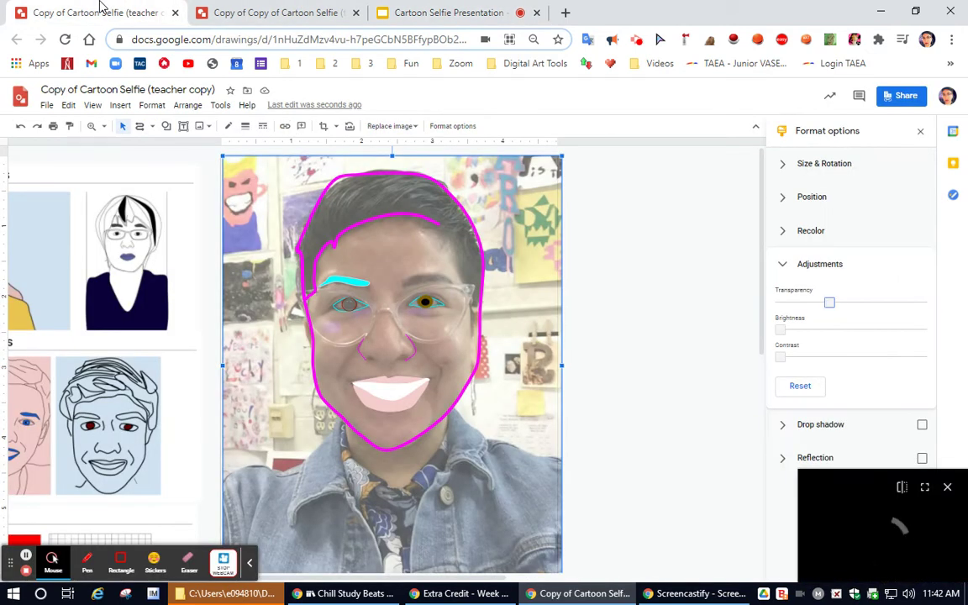
{"action": "left_click", "coordinate": [667, 313]}
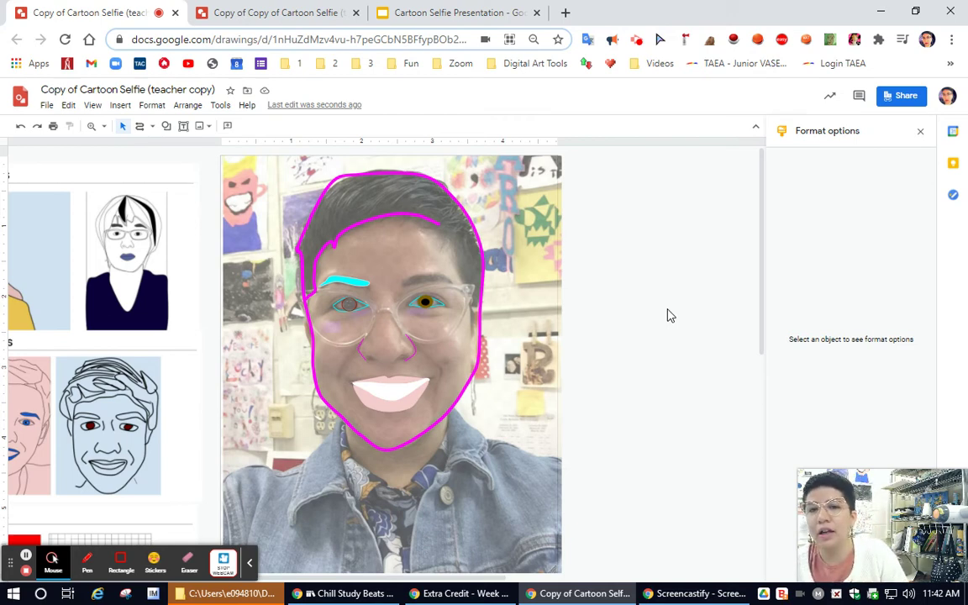
{"action": "left_click", "coordinate": [504, 261]}
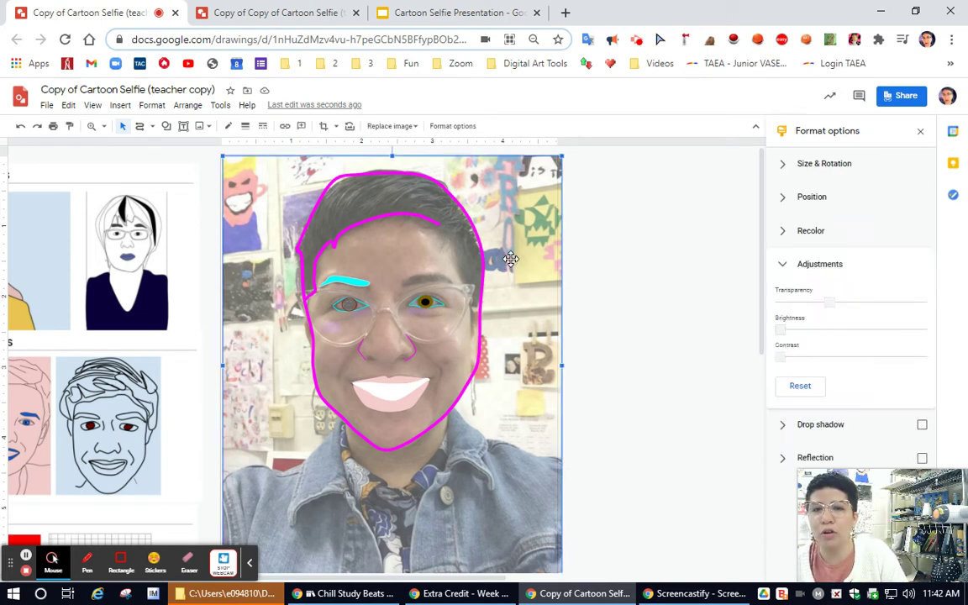
{"action": "left_click", "coordinate": [831, 304]}
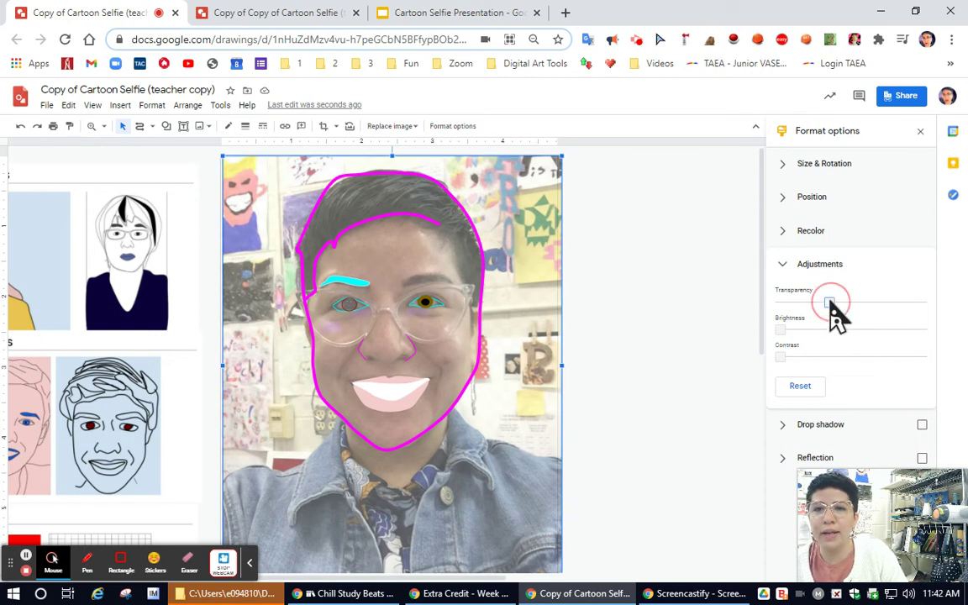
{"action": "left_click_drag", "start_coordinate": [831, 306], "coordinate": [921, 304]}
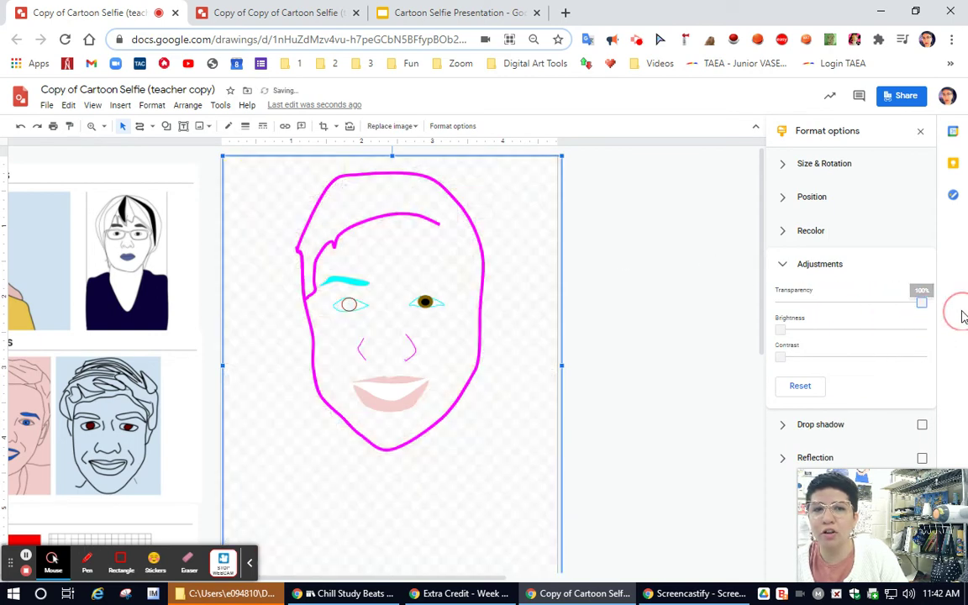
{"action": "left_click", "coordinate": [627, 407]}
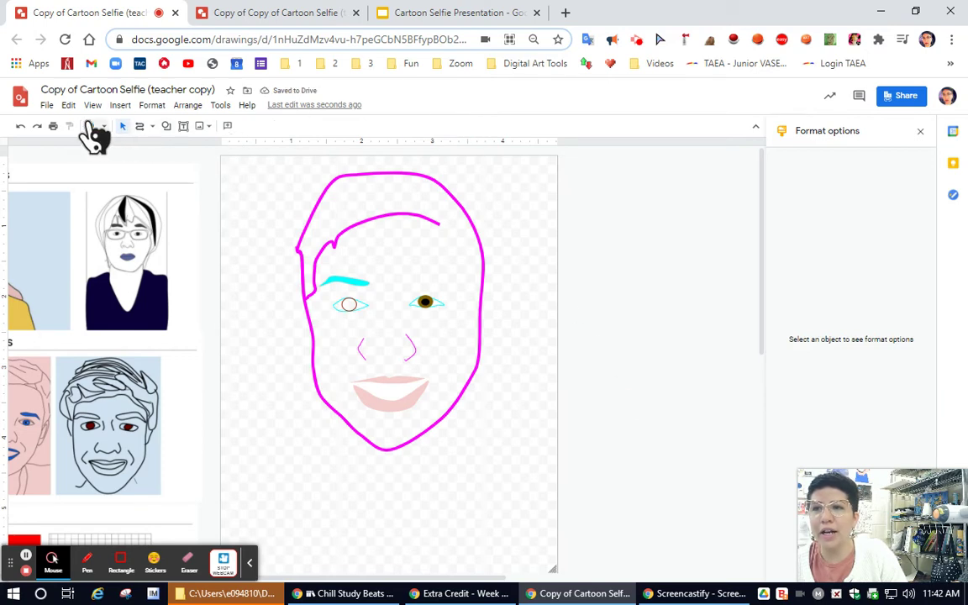
Draw a rectangle from the canvas's top-left corner, then zoom out to see the whole canvas.
{"action": "left_click", "coordinate": [167, 126]}
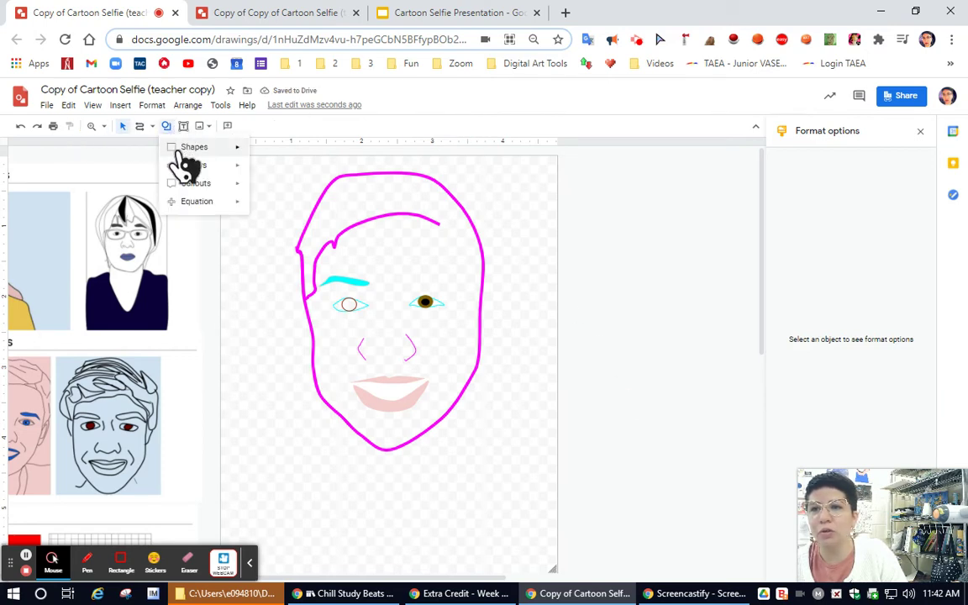
{"action": "mouse_move", "coordinate": [179, 154]}
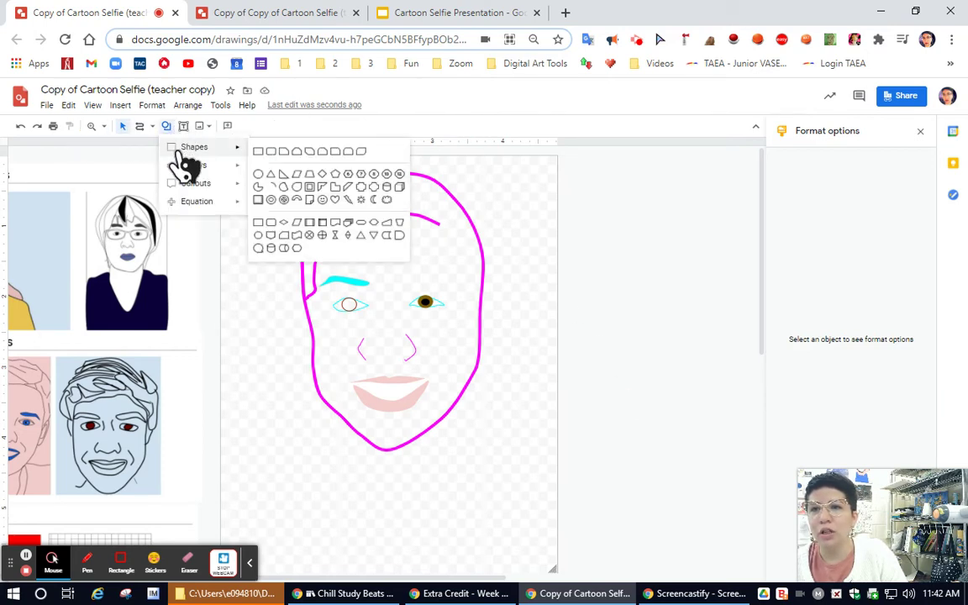
{"action": "left_click", "coordinate": [258, 152]}
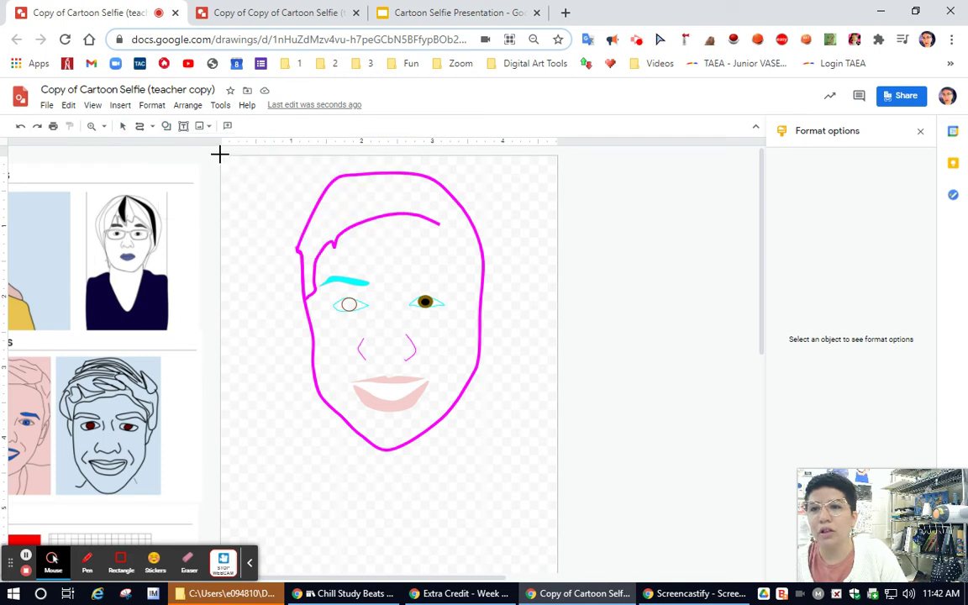
{"action": "left_click_drag", "start_coordinate": [220, 154], "coordinate": [551, 582]}
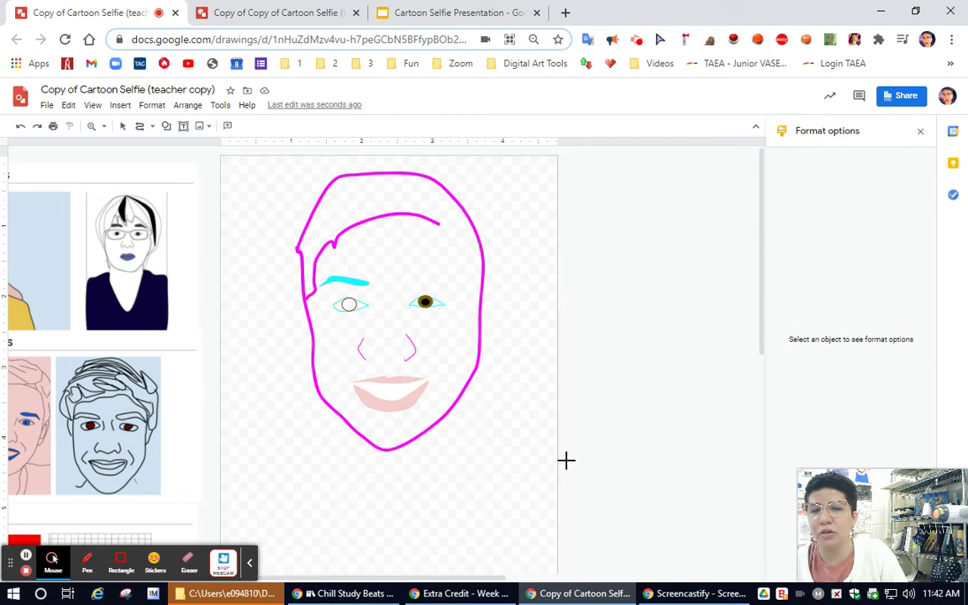
{"action": "left_click", "coordinate": [104, 126]}
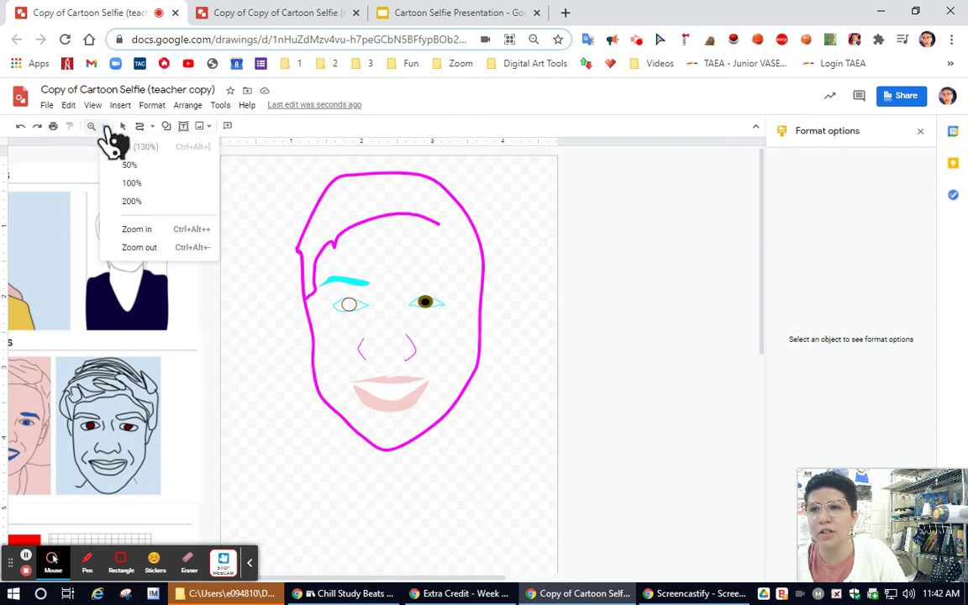
{"action": "left_click", "coordinate": [133, 247]}
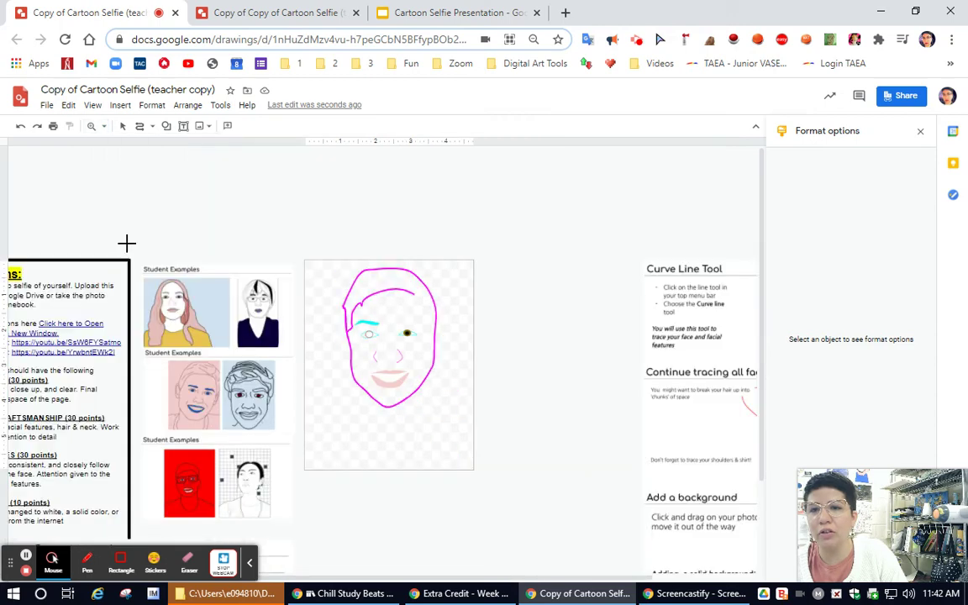
Draw a light-blue rectangle covering the whole picture.
{"action": "left_click", "coordinate": [166, 127]}
{"action": "mouse_move", "coordinate": [238, 150]}
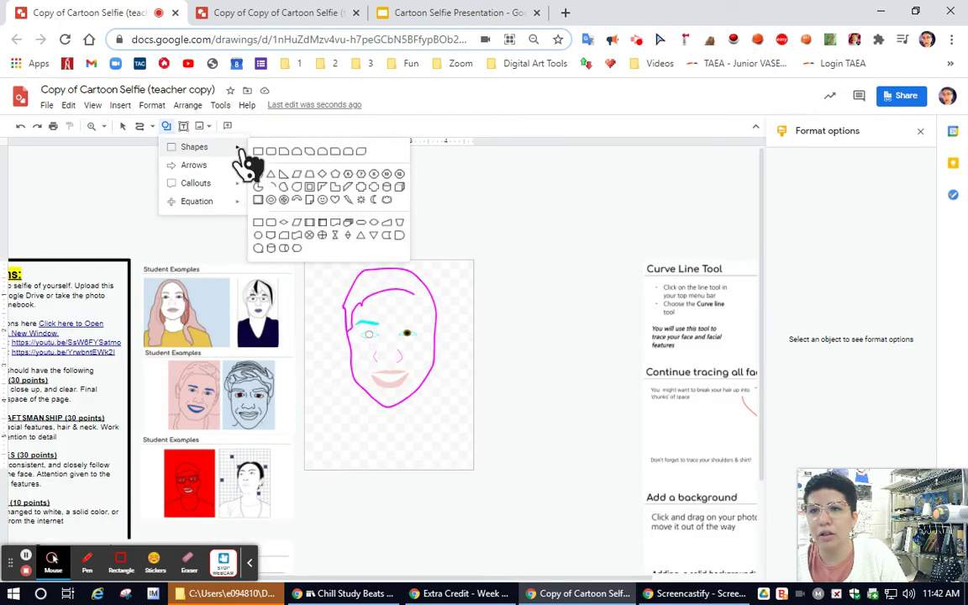
{"action": "key", "text": "Escape"}
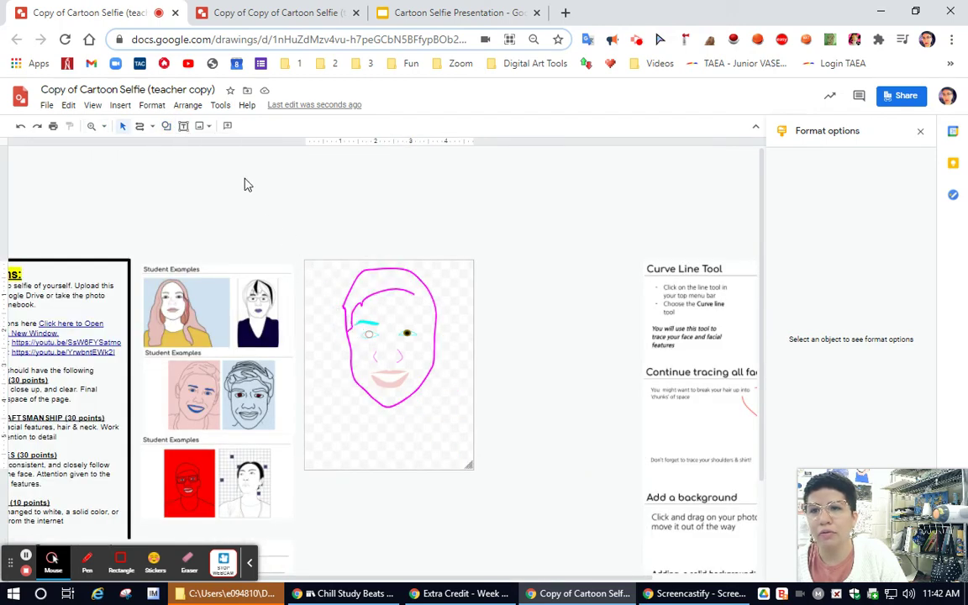
{"action": "left_click", "coordinate": [166, 127]}
{"action": "mouse_move", "coordinate": [196, 147]}
{"action": "left_click", "coordinate": [261, 156]}
{"action": "left_click_drag", "start_coordinate": [308, 262], "coordinate": [473, 472]}
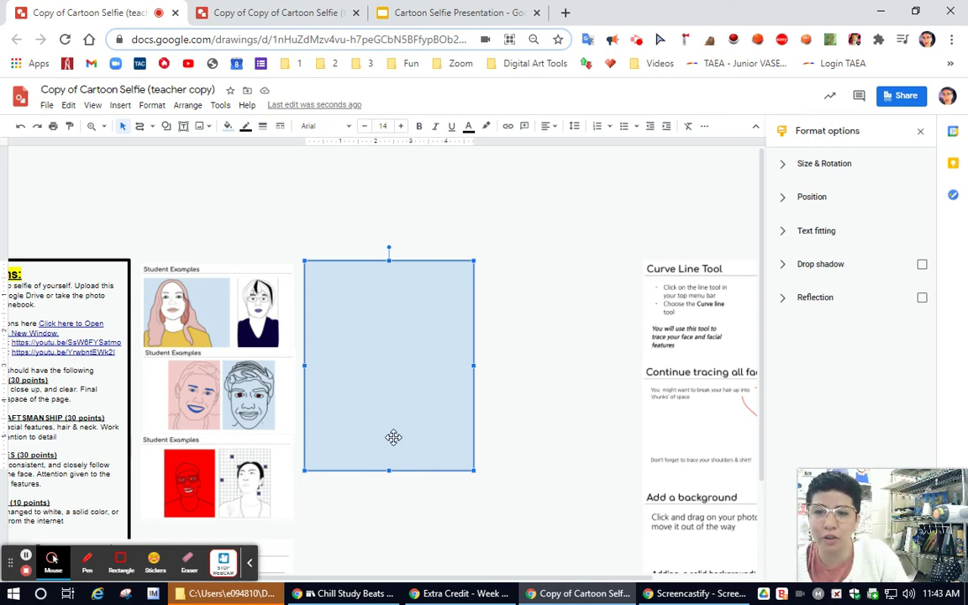
{"action": "left_click", "coordinate": [184, 106]}
Send the light-blue rectangle to the back, behind the face tracing.
{"action": "mouse_move", "coordinate": [269, 131]}
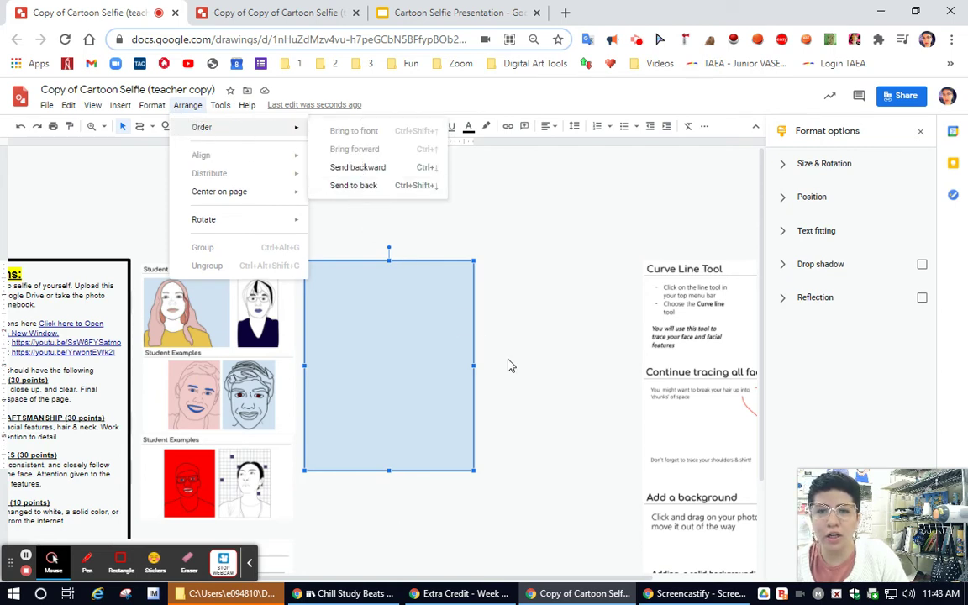
{"action": "left_click", "coordinate": [411, 359]}
{"action": "left_click", "coordinate": [402, 355]}
{"action": "right_click", "coordinate": [402, 354]}
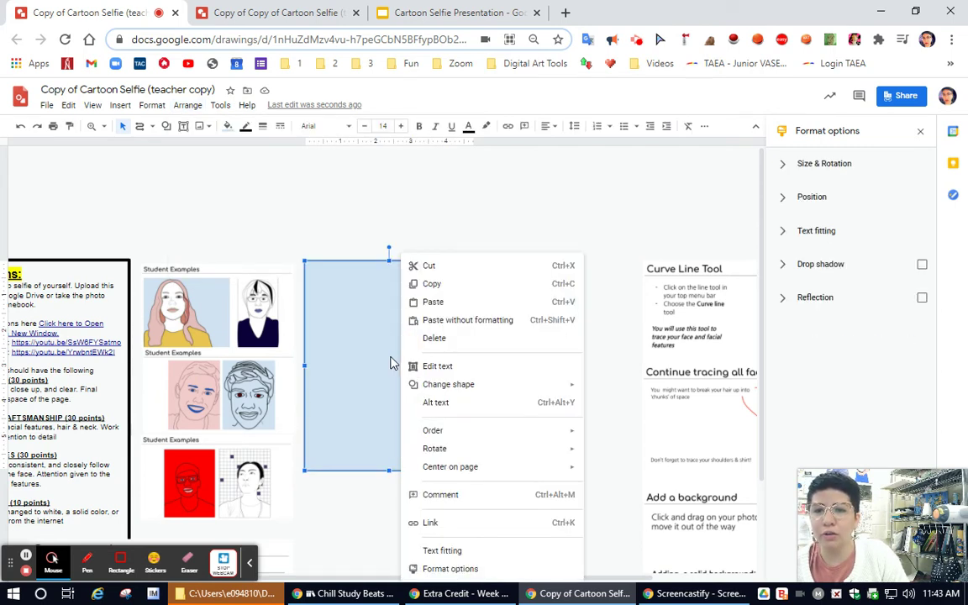
{"action": "mouse_move", "coordinate": [467, 431]}
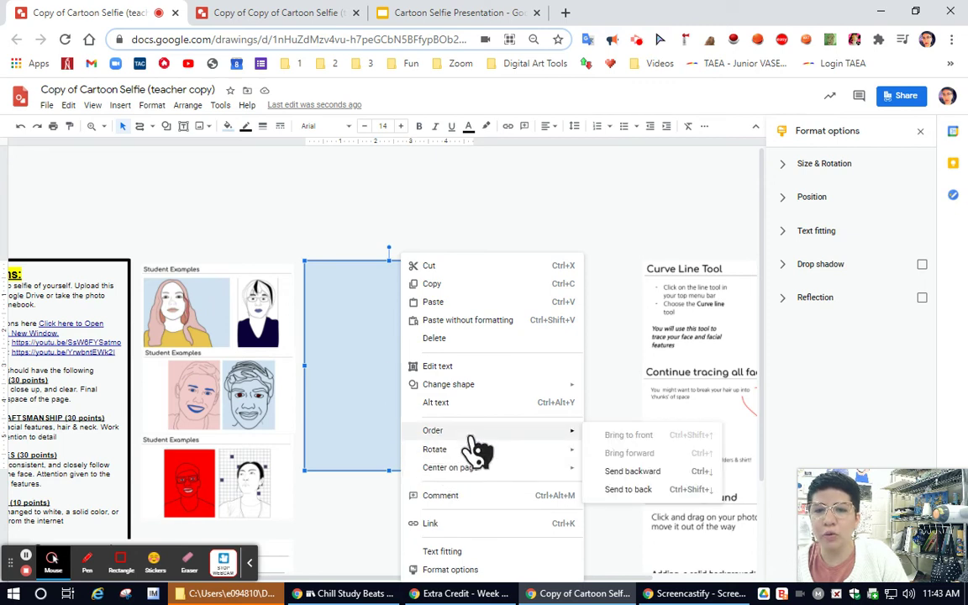
{"action": "left_click", "coordinate": [630, 489]}
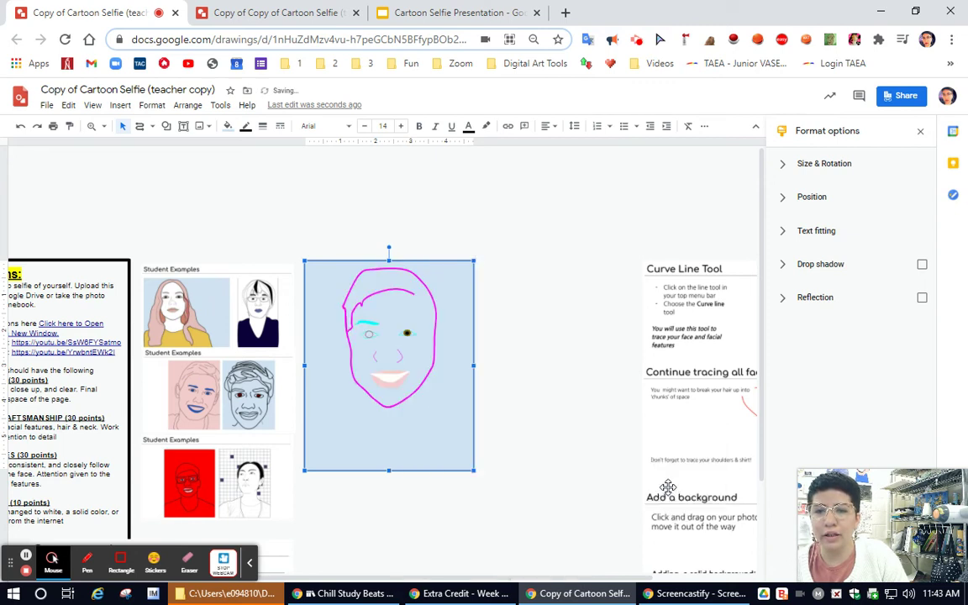
Select the transparent photo and drag it off the tracing.
{"action": "left_click", "coordinate": [515, 378]}
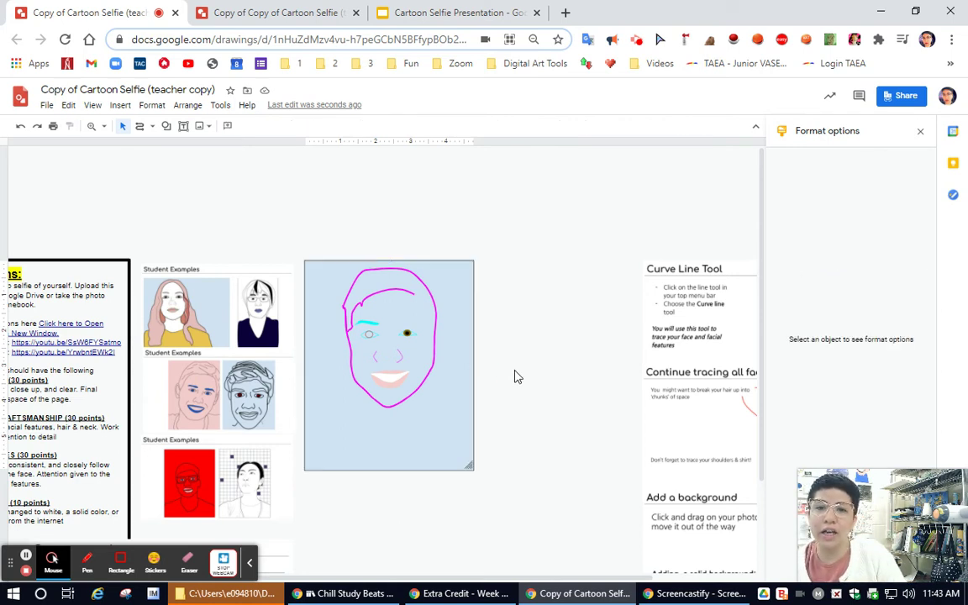
{"action": "left_click", "coordinate": [470, 342]}
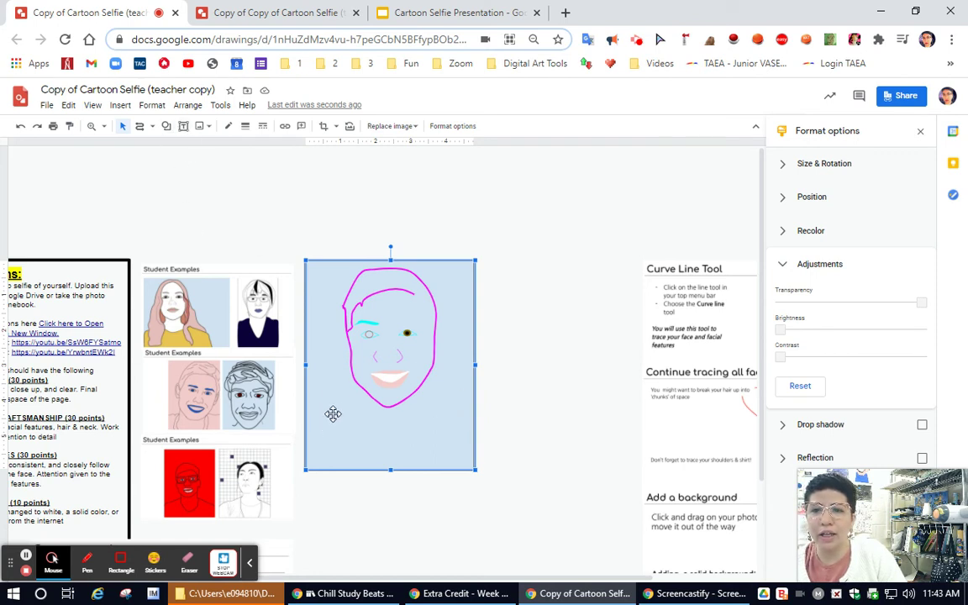
{"action": "left_click", "coordinate": [562, 181]}
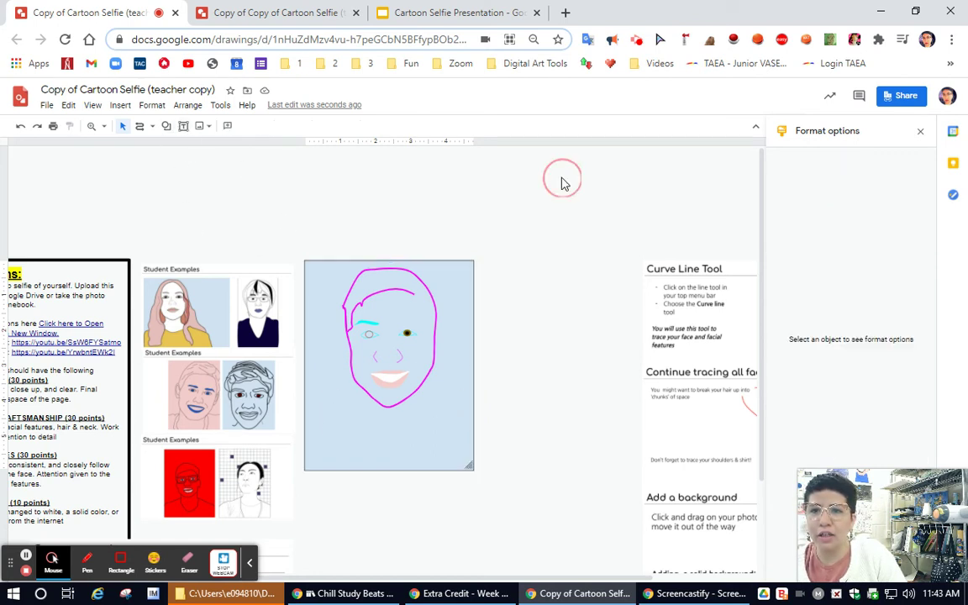
{"action": "left_click", "coordinate": [456, 408]}
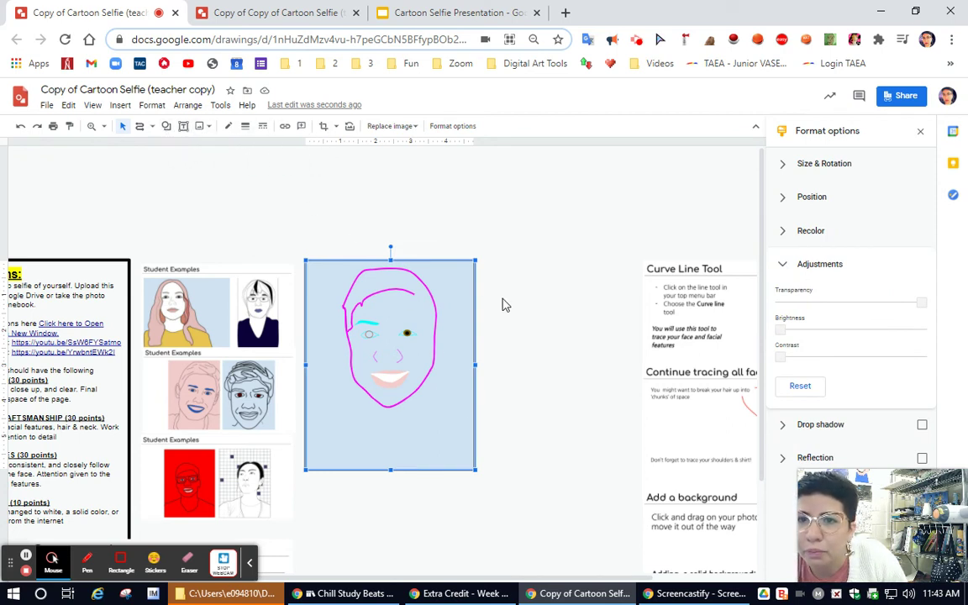
{"action": "left_click", "coordinate": [588, 332]}
{"action": "left_click", "coordinate": [425, 460]}
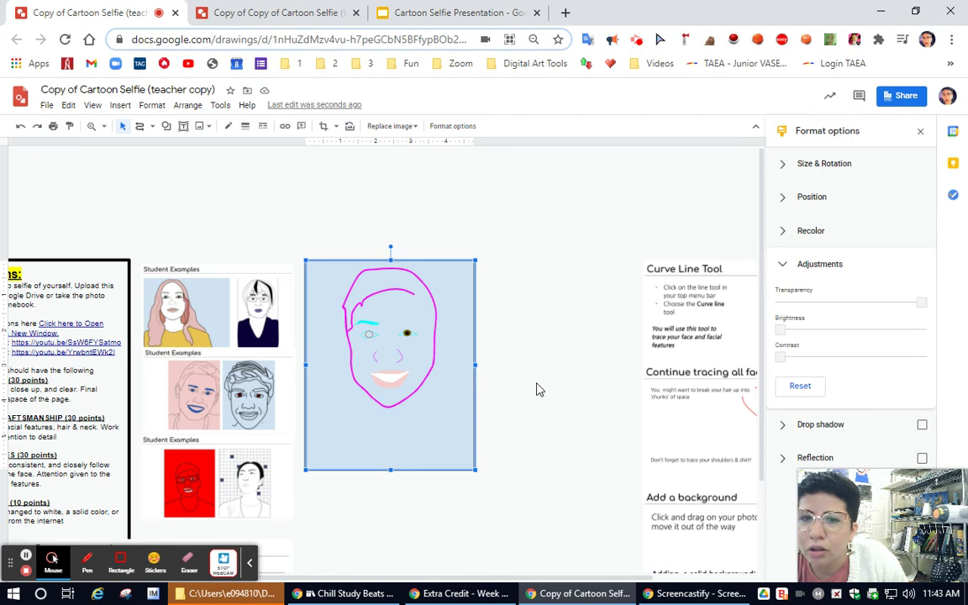
{"action": "left_click_drag", "start_coordinate": [538, 388], "coordinate": [433, 430]}
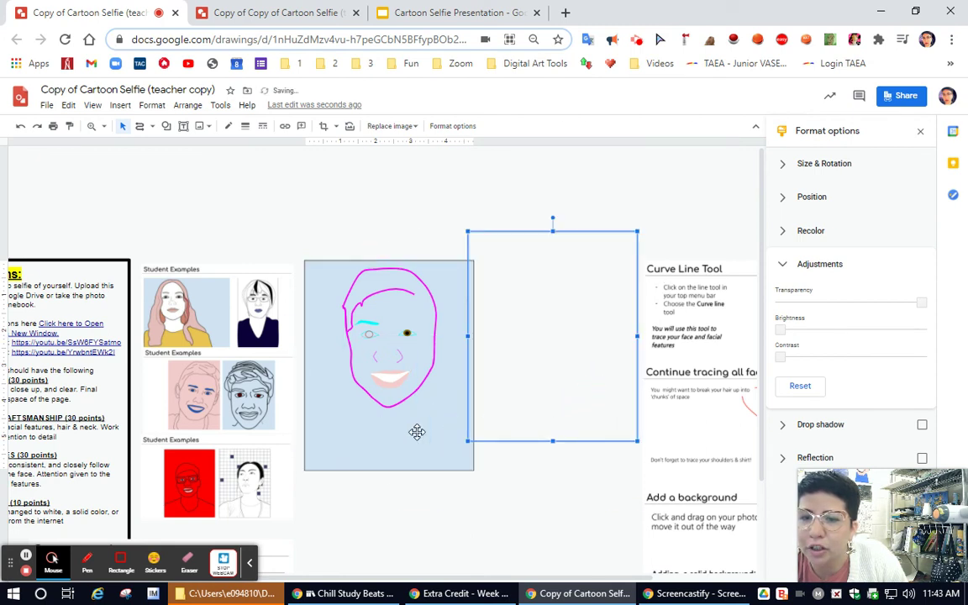
Lower the photo's transparency so it shows again and place it right of the tracing.
{"action": "left_click", "coordinate": [417, 432]}
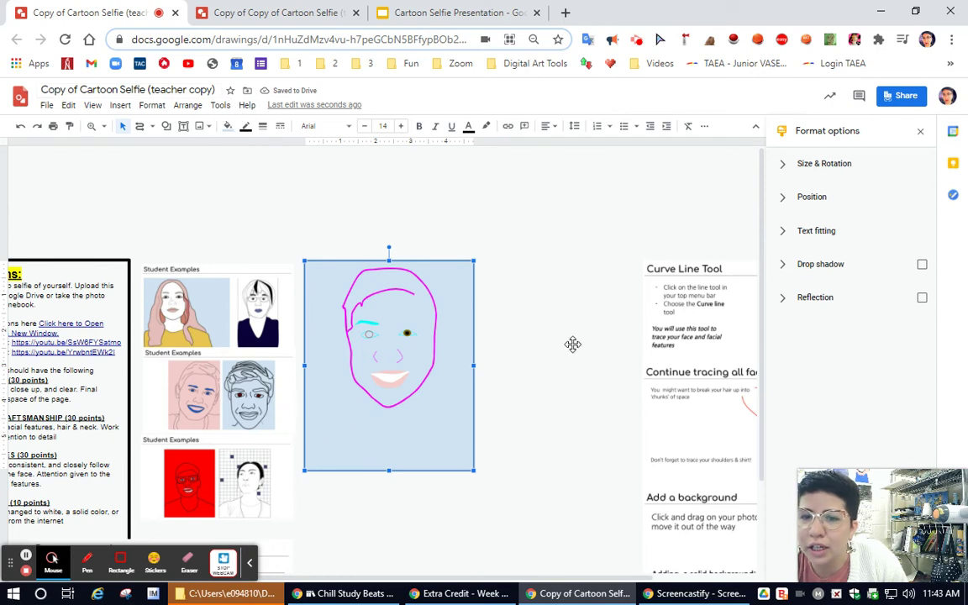
{"action": "left_click", "coordinate": [600, 262]}
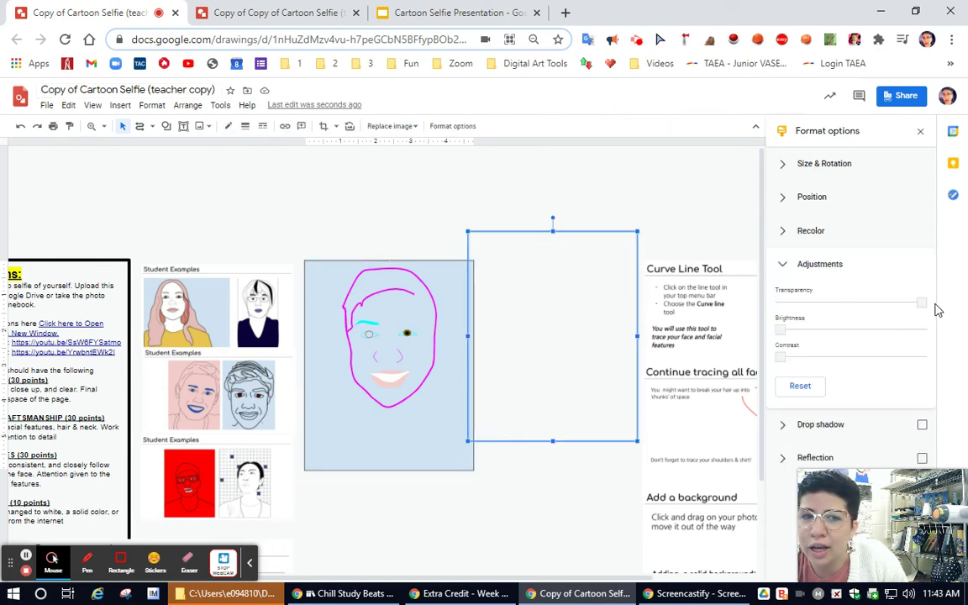
{"action": "left_click_drag", "start_coordinate": [924, 309], "coordinate": [850, 319]}
{"action": "left_click_drag", "start_coordinate": [924, 309], "coordinate": [854, 319]}
{"action": "left_click_drag", "start_coordinate": [584, 373], "coordinate": [604, 389]}
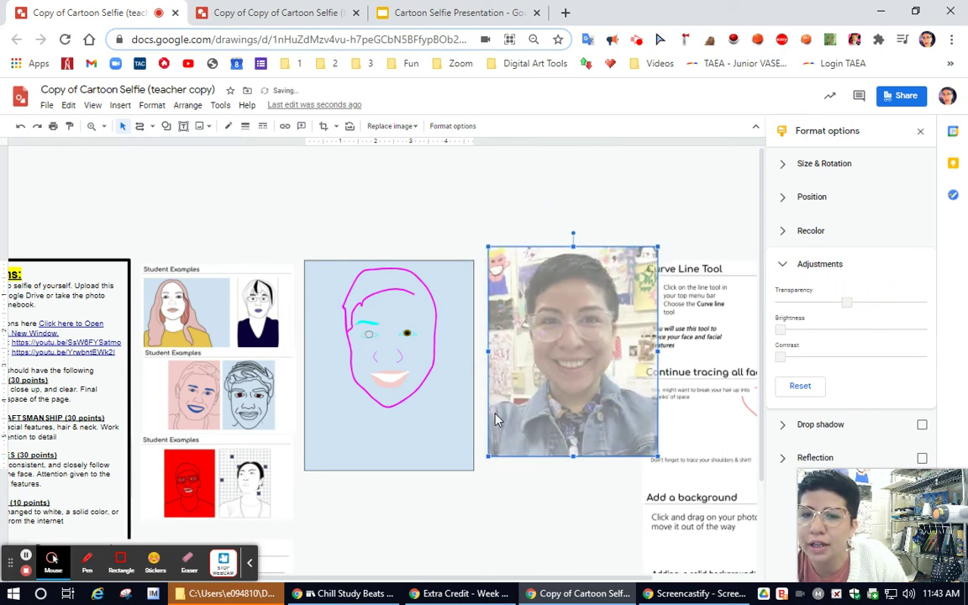
{"action": "left_click", "coordinate": [429, 425]}
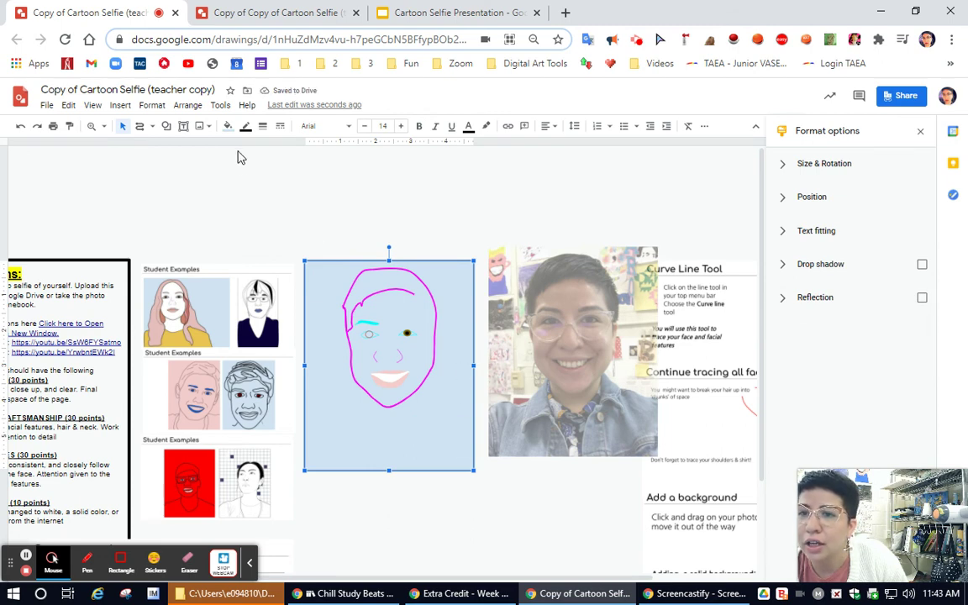
After briefly trying a red gradient, fill the rectangle with custom solid dark green #197c24.
{"action": "left_click", "coordinate": [227, 128]}
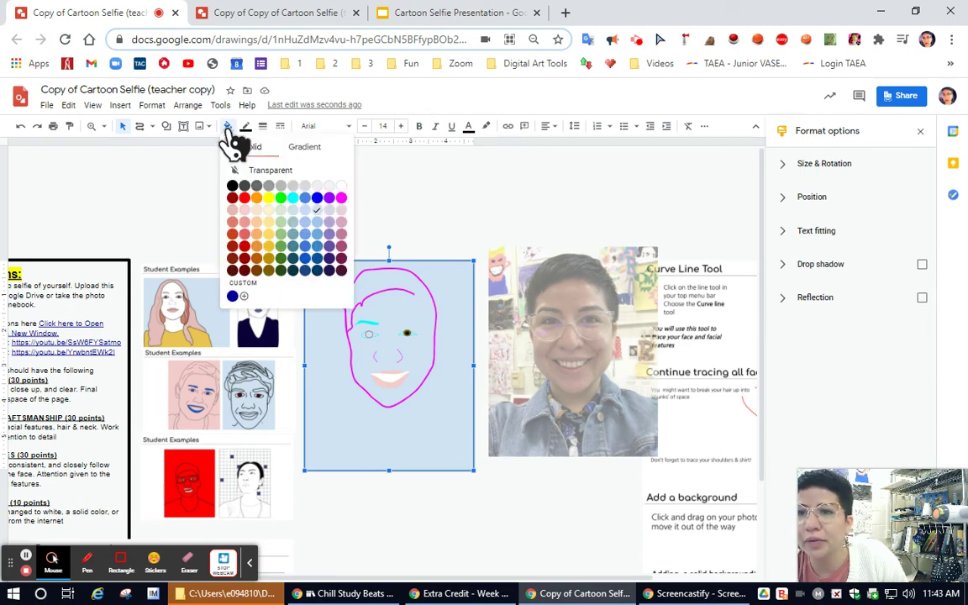
{"action": "left_click", "coordinate": [302, 150]}
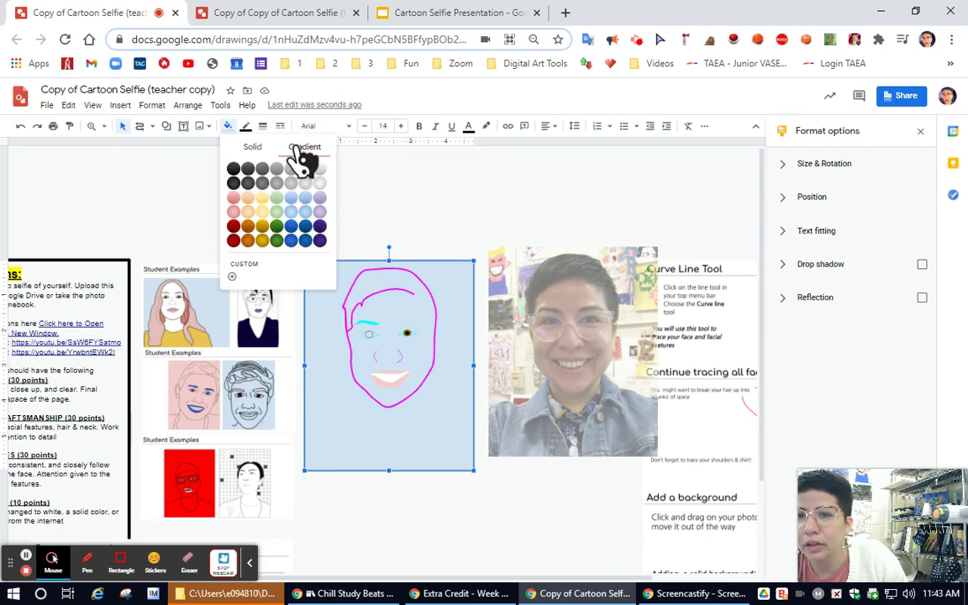
{"action": "left_click", "coordinate": [234, 225]}
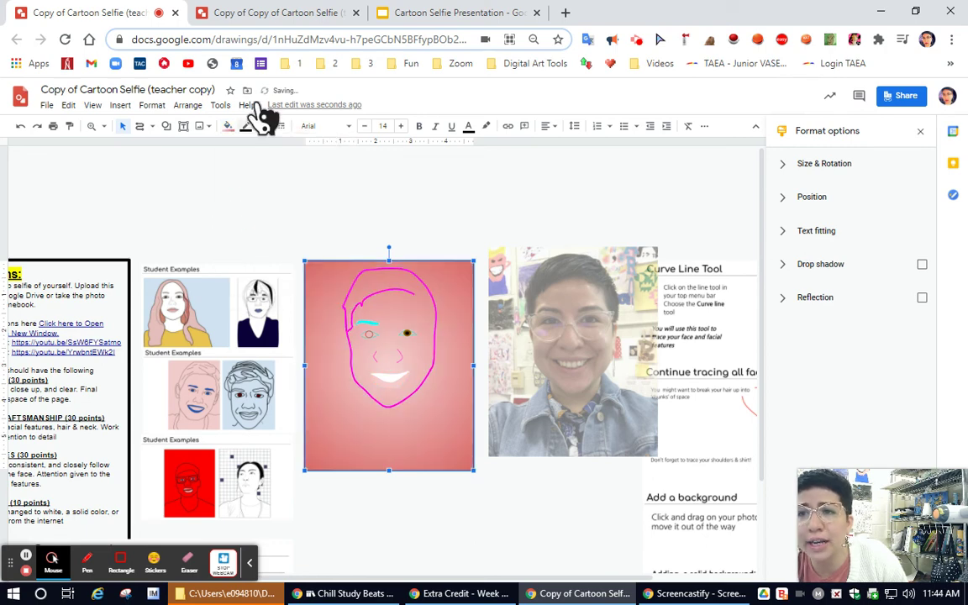
{"action": "left_click", "coordinate": [227, 127]}
{"action": "left_click", "coordinate": [249, 148]}
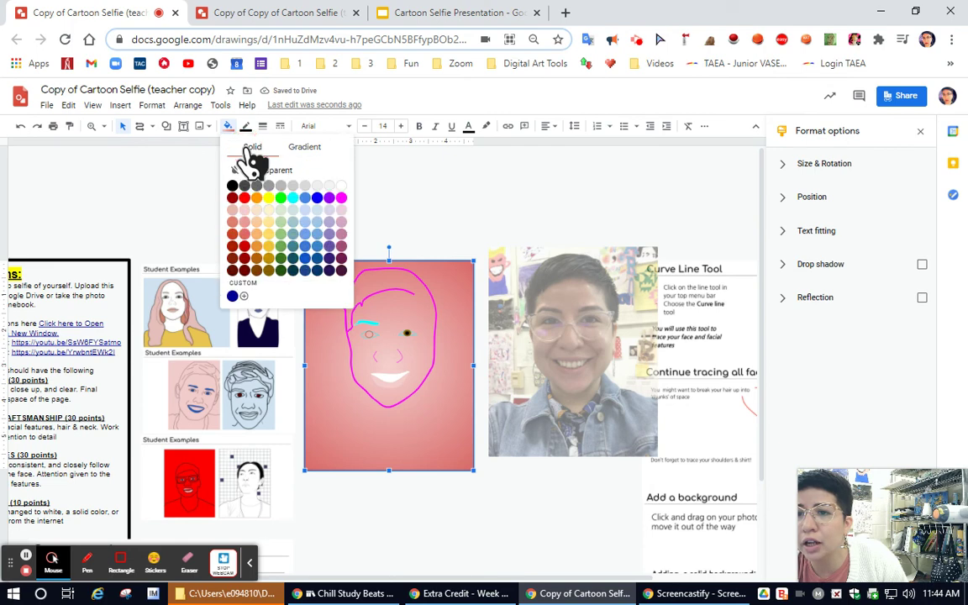
{"action": "left_click", "coordinate": [249, 316]}
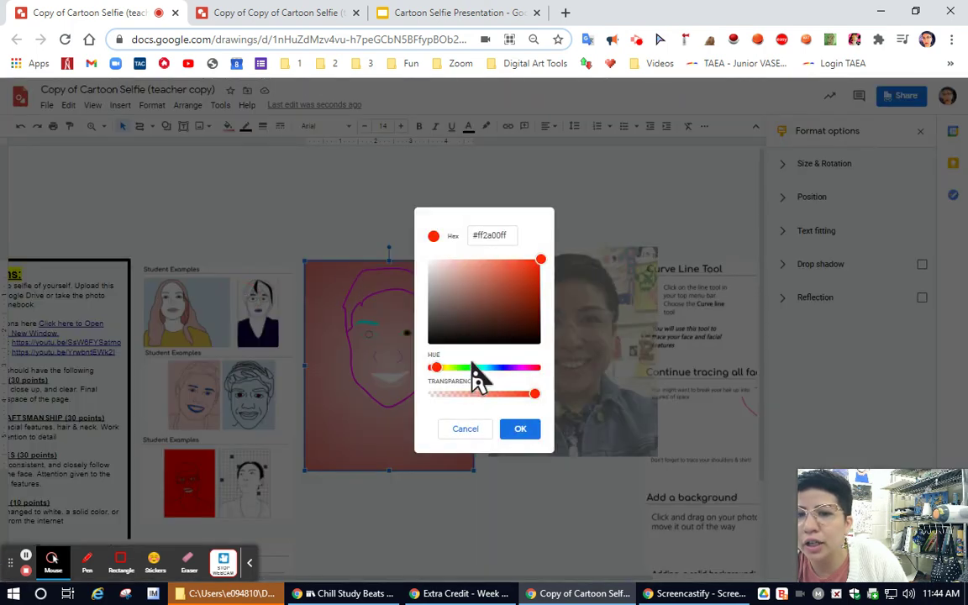
{"action": "left_click", "coordinate": [510, 266]}
{"action": "left_click", "coordinate": [518, 302]}
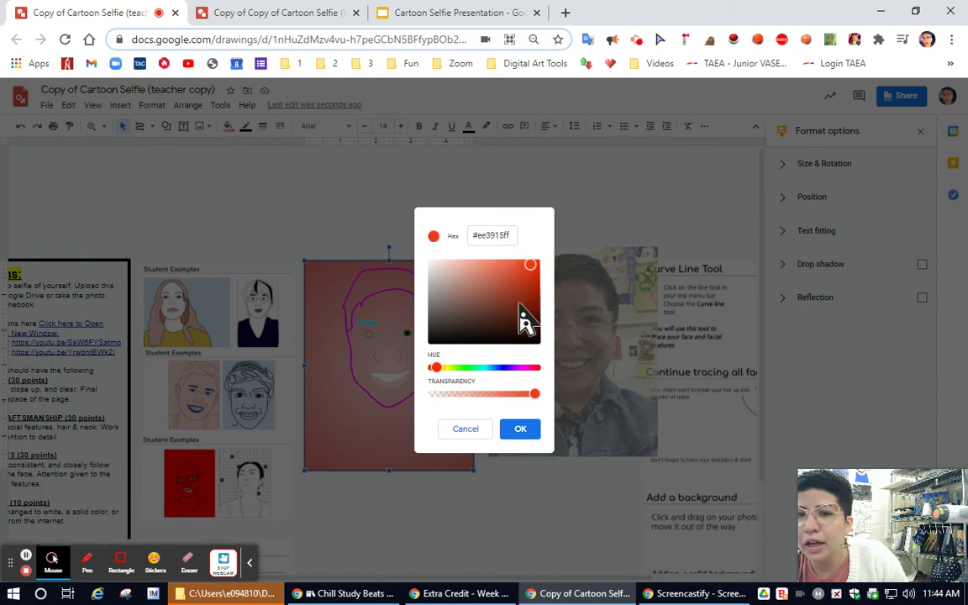
{"action": "left_click", "coordinate": [437, 367]}
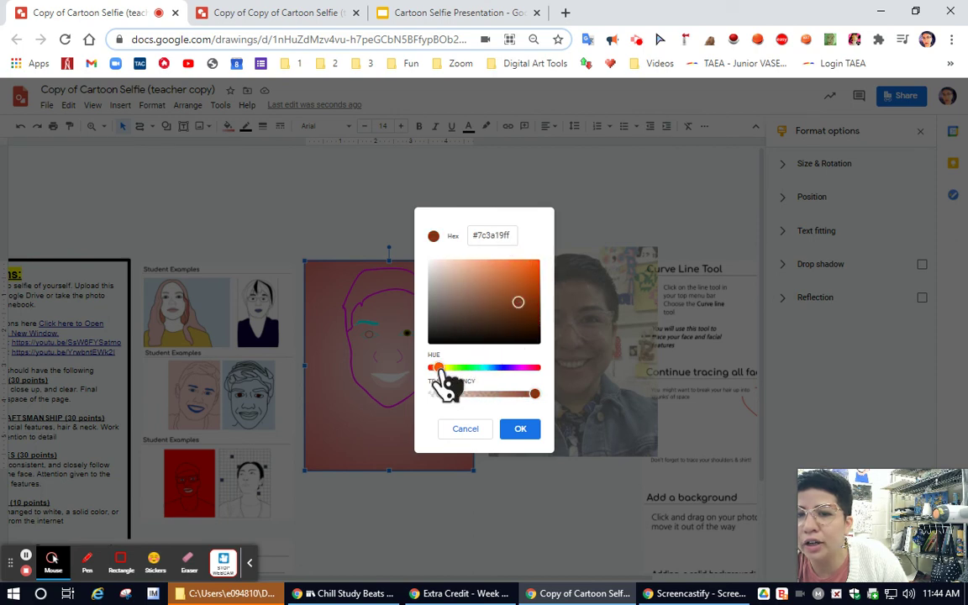
{"action": "left_click_drag", "start_coordinate": [439, 368], "coordinate": [468, 367]}
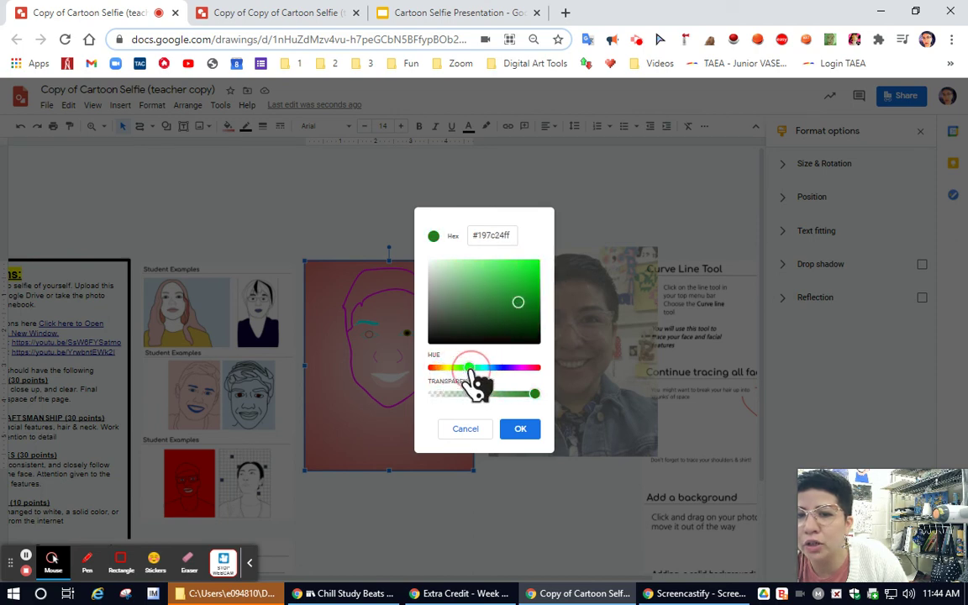
{"action": "left_click", "coordinate": [519, 430]}
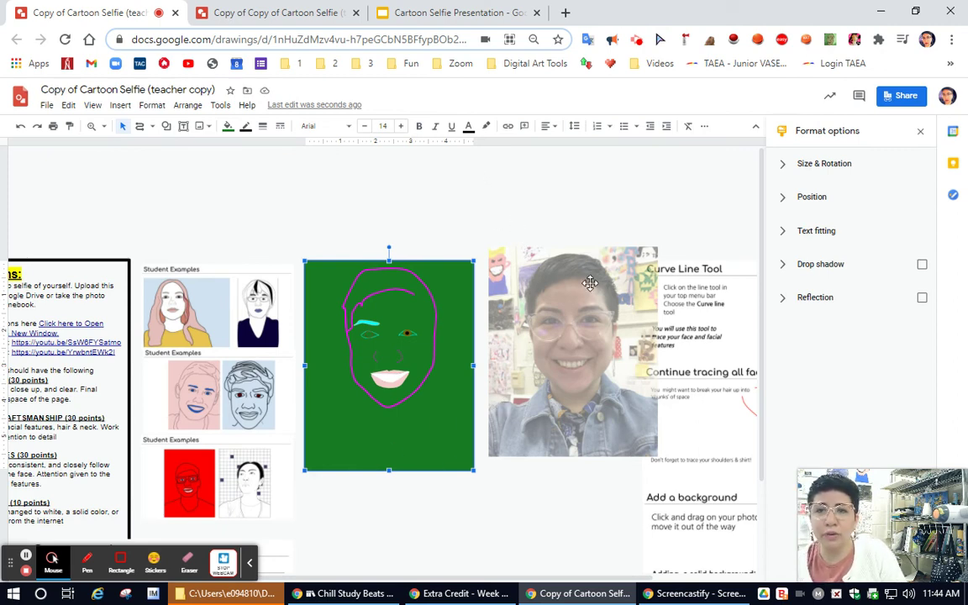
{"action": "left_click", "coordinate": [464, 11]}
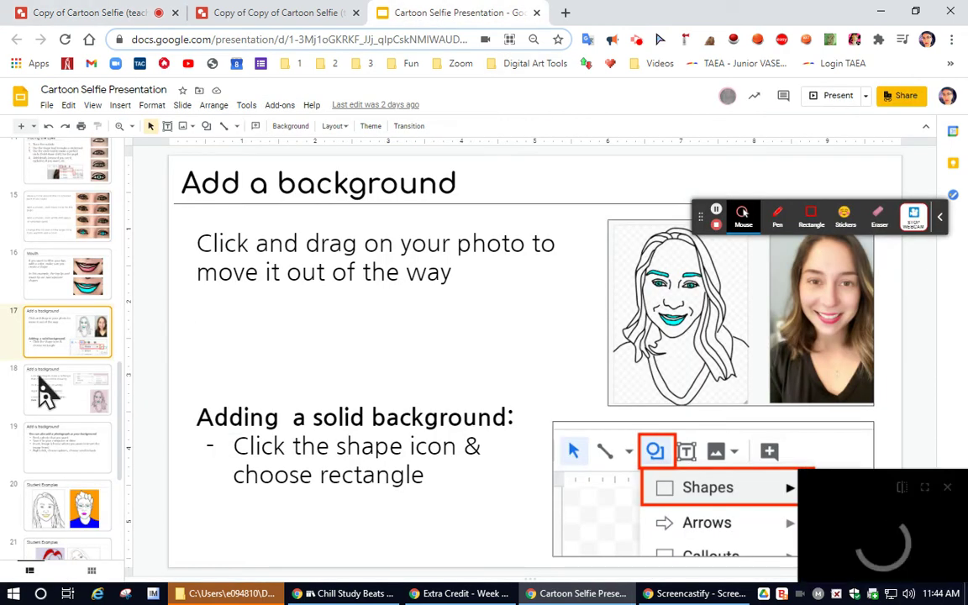
Browse the Student Examples slides 20 through 24.
{"action": "scroll", "coordinate": [71, 411], "scroll_direction": "down", "scroll_amount": 3}
{"action": "left_click", "coordinate": [87, 298]}
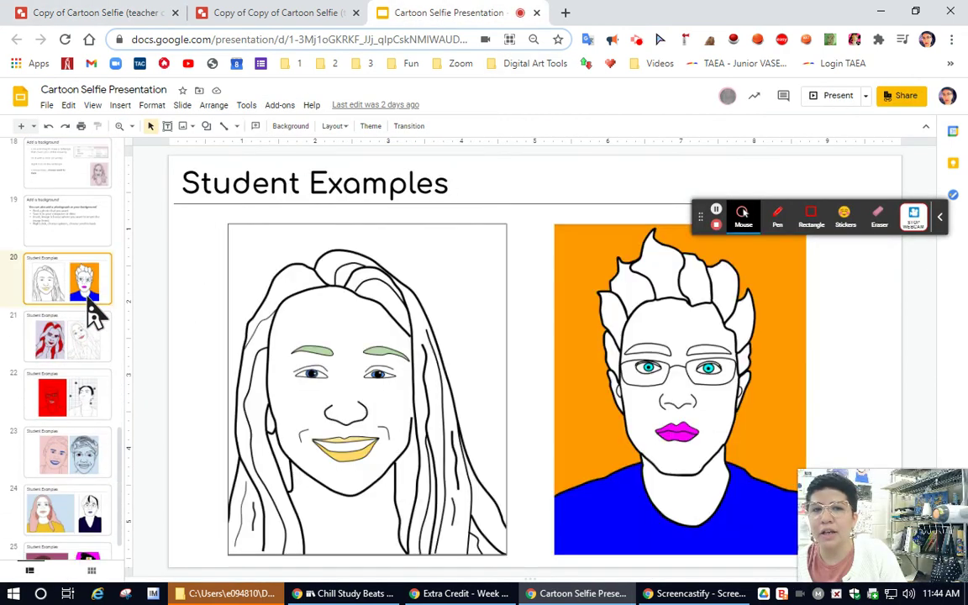
{"action": "left_click", "coordinate": [80, 357]}
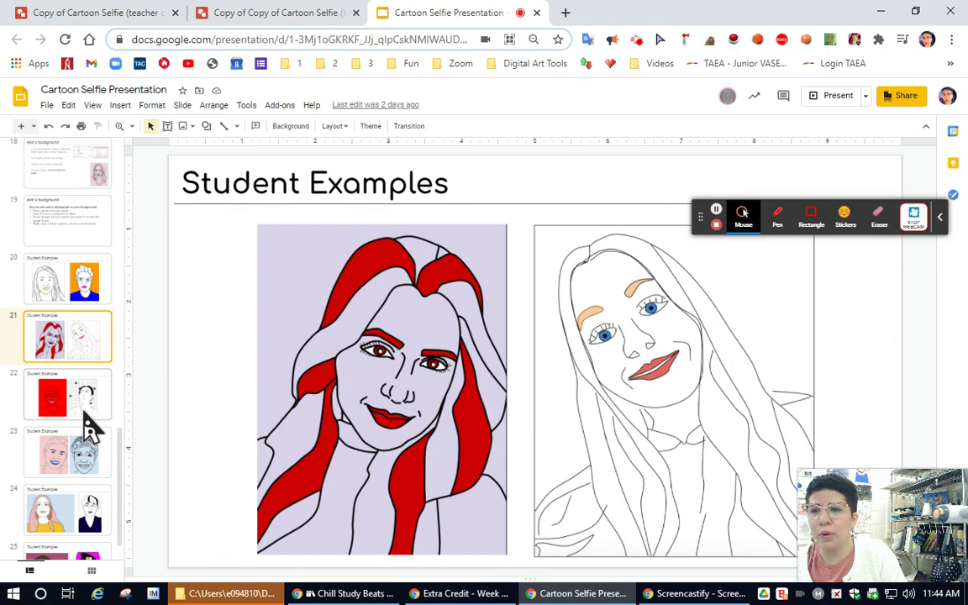
{"action": "left_click", "coordinate": [85, 412]}
{"action": "left_click", "coordinate": [80, 466]}
{"action": "left_click", "coordinate": [80, 508]}
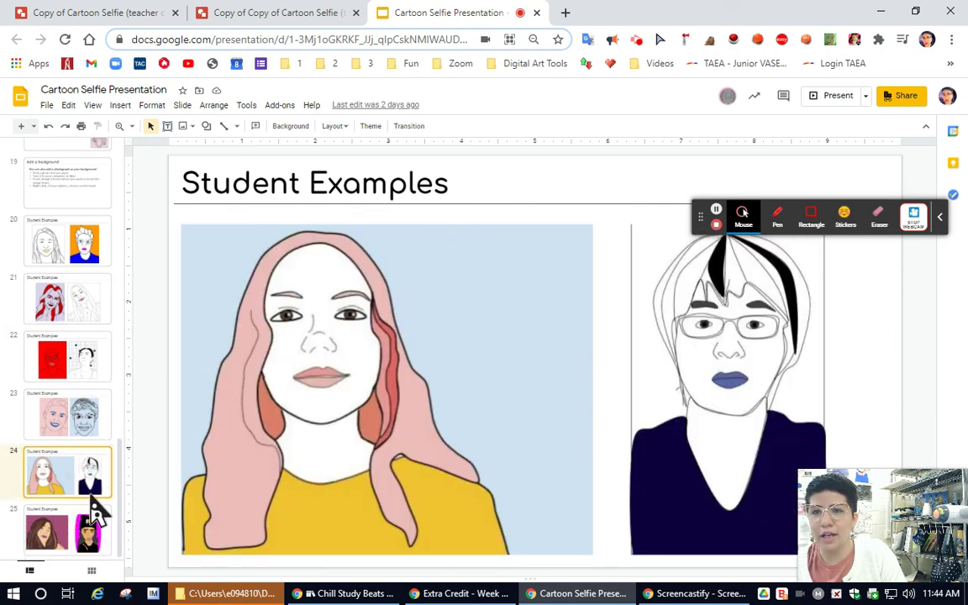